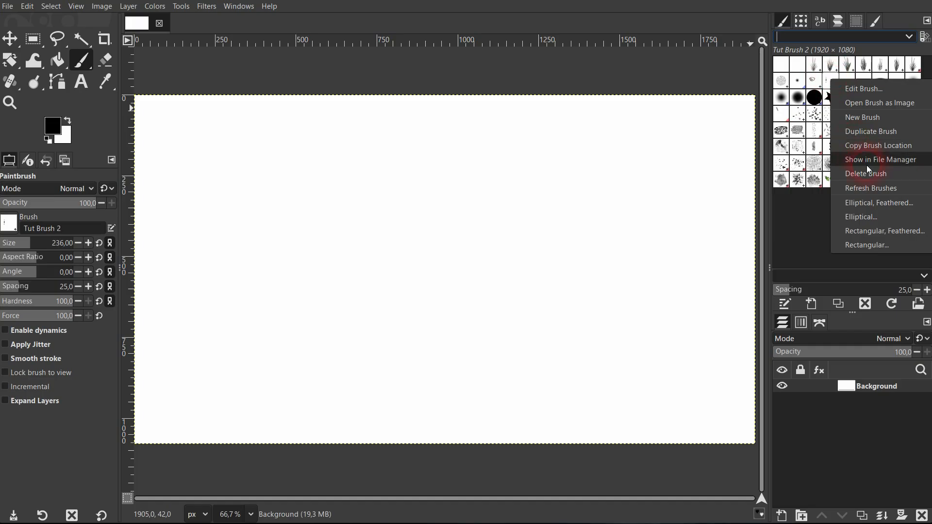
Step: Delete the custom brushes Tut Brush 2 and Tut Brush 1 from the brush list
click(866, 173)
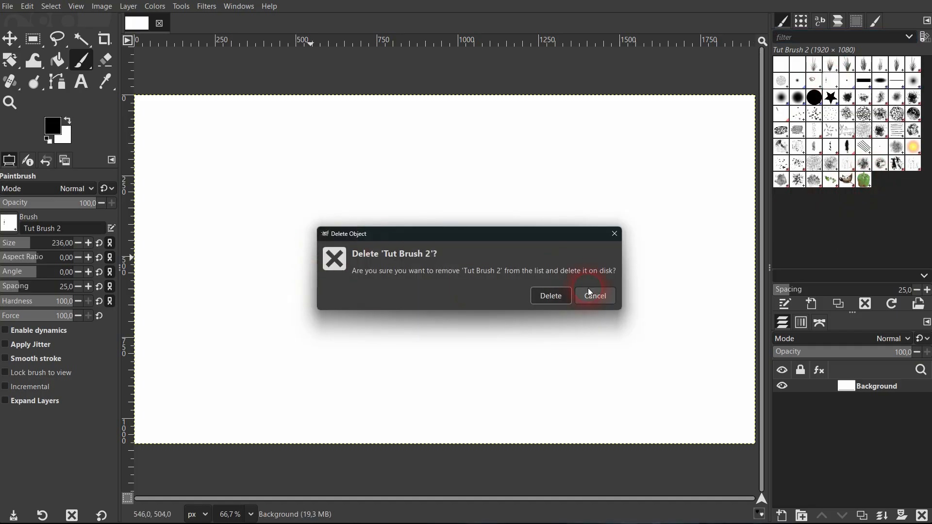
click(552, 296)
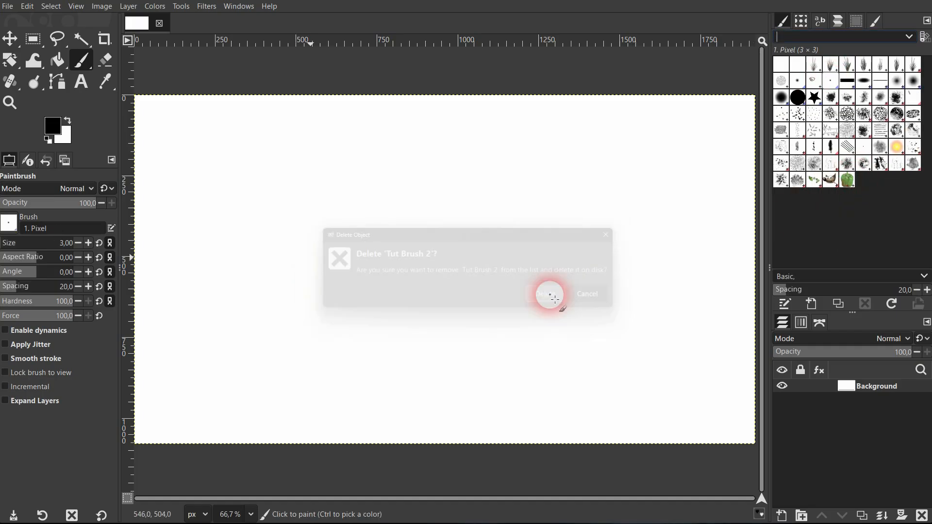
click(815, 81)
right_click(814, 81)
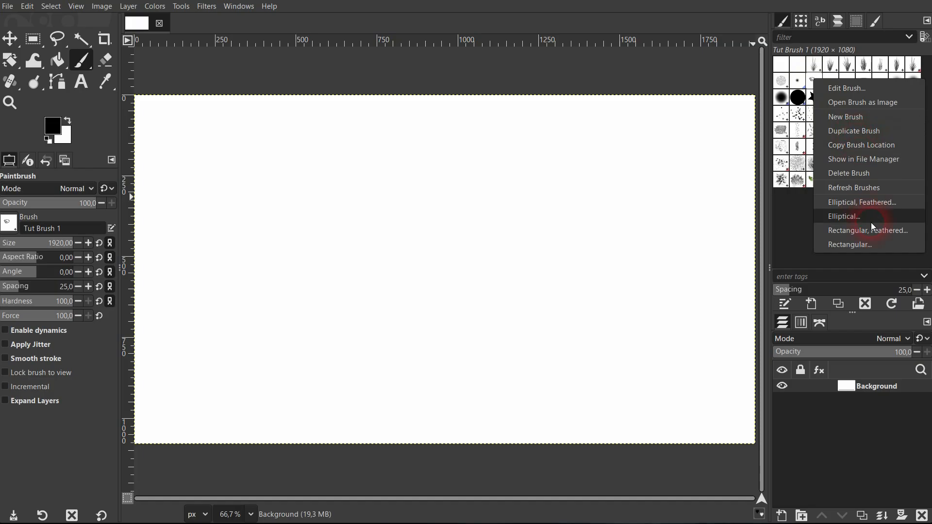
click(860, 174)
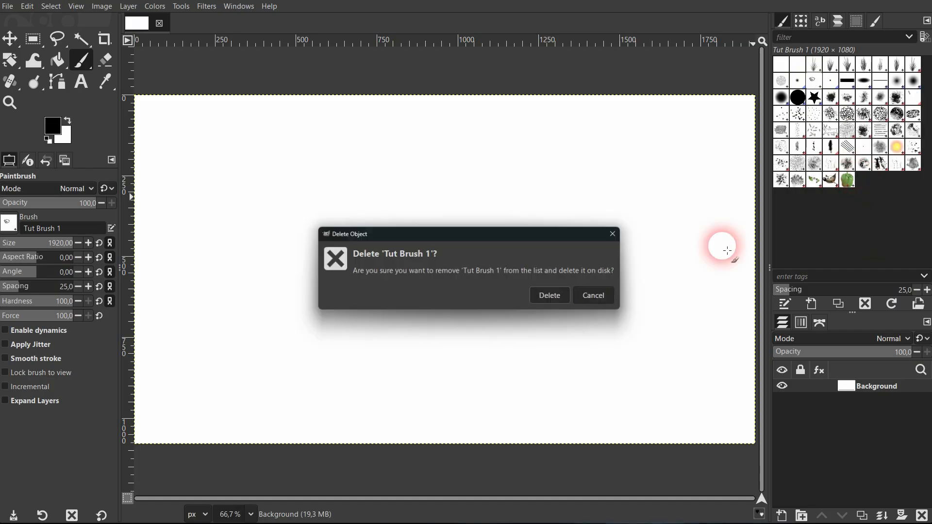
click(548, 295)
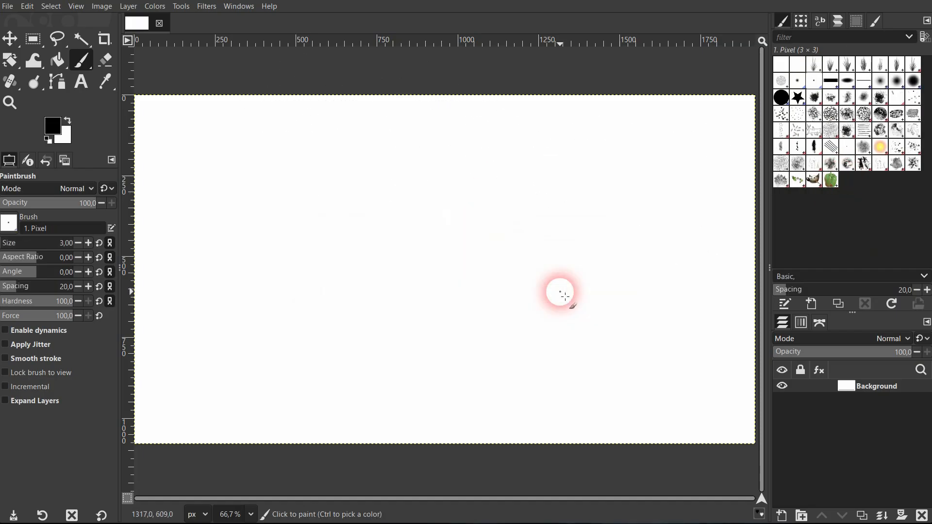
Step: Add the text "TEXT" to the canvas in Monospace at 62 px
click(10, 38)
click(506, 264)
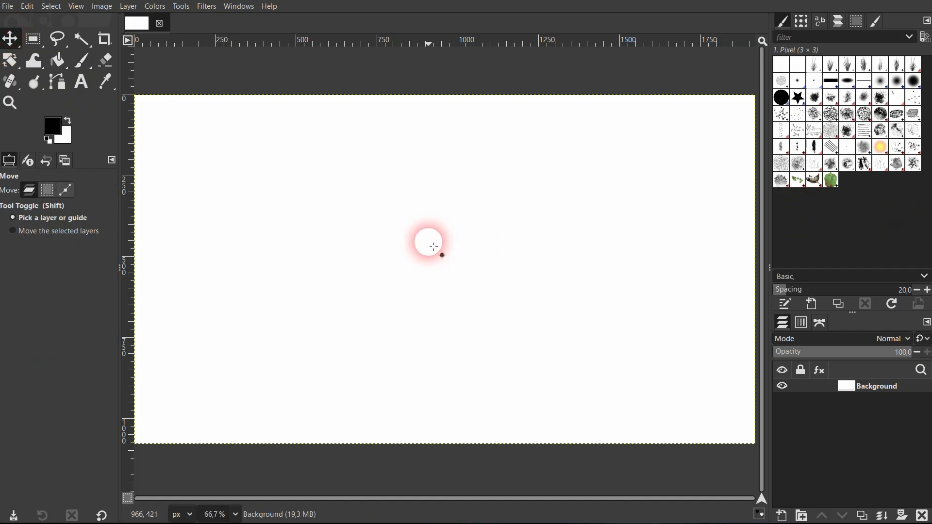
click(80, 84)
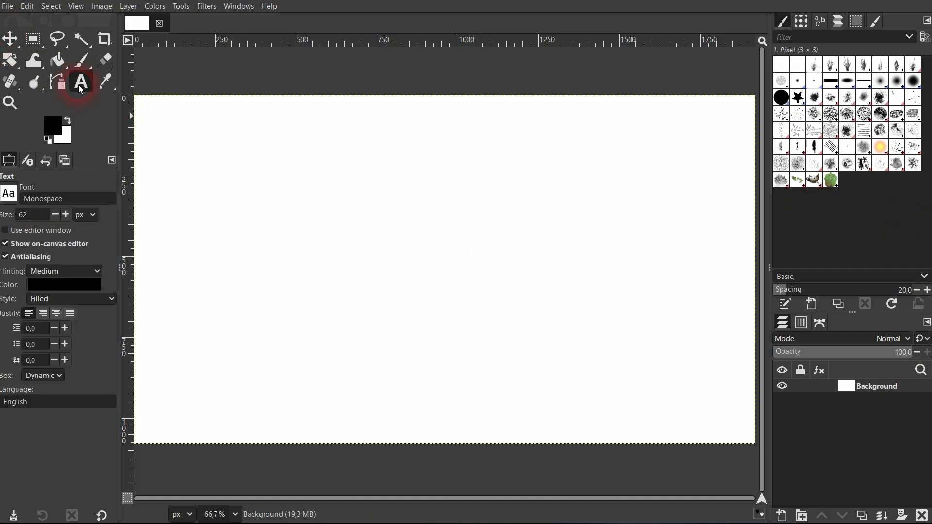
click(334, 237)
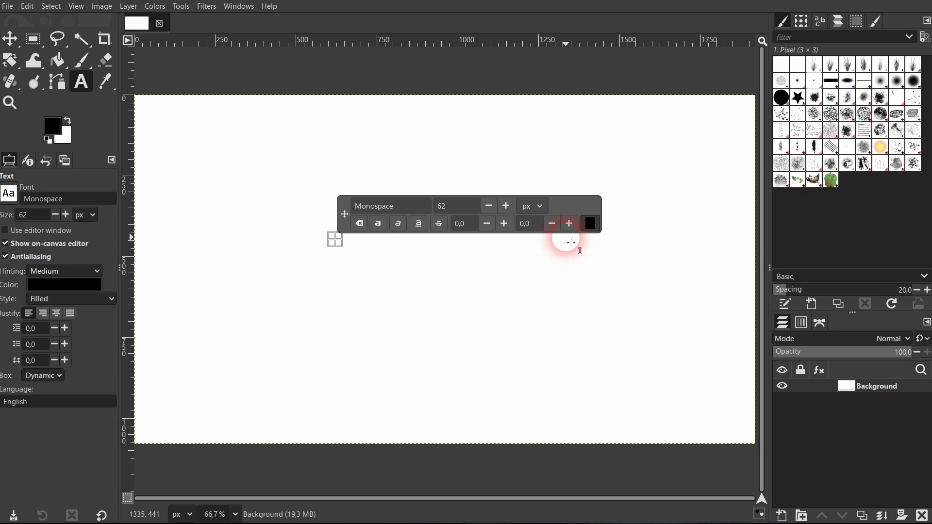
text(TEXT)
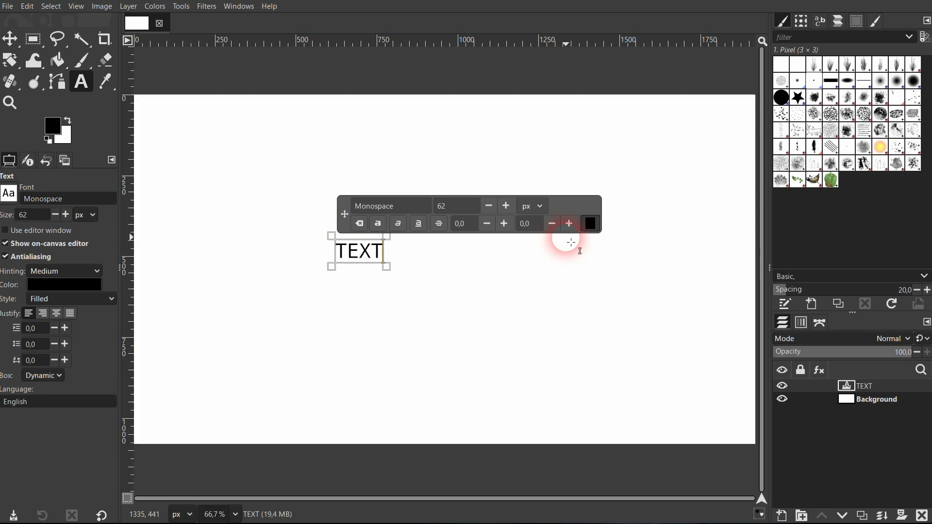
click(10, 39)
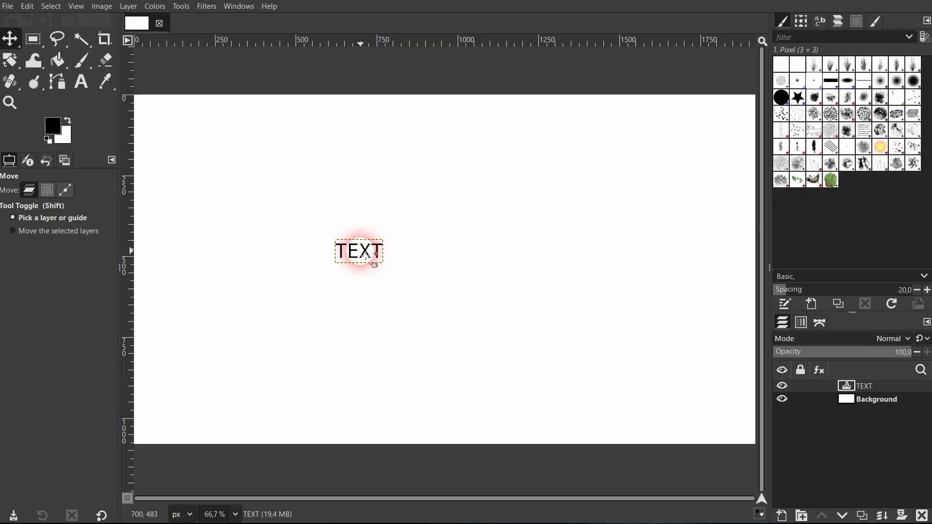
Step: Hide the Background layer and copy the TEXT layer to the clipboard
click(783, 400)
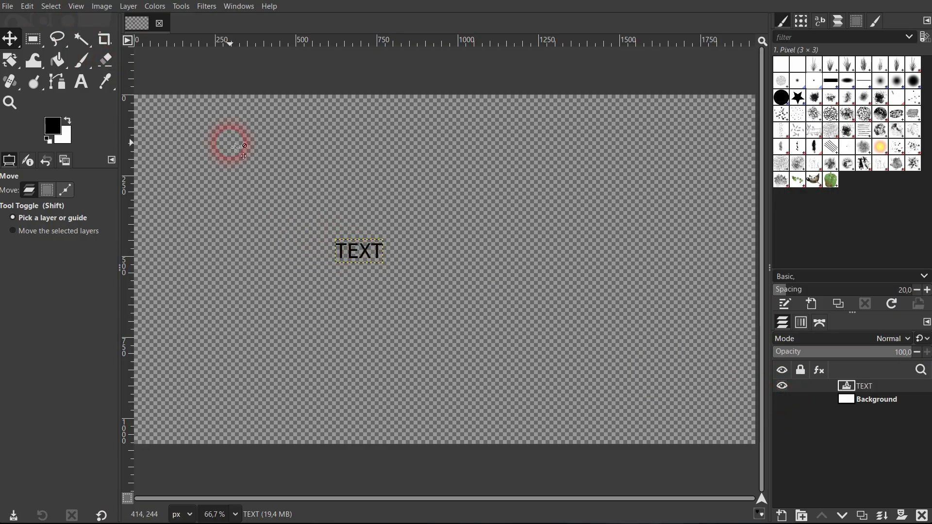
click(56, 8)
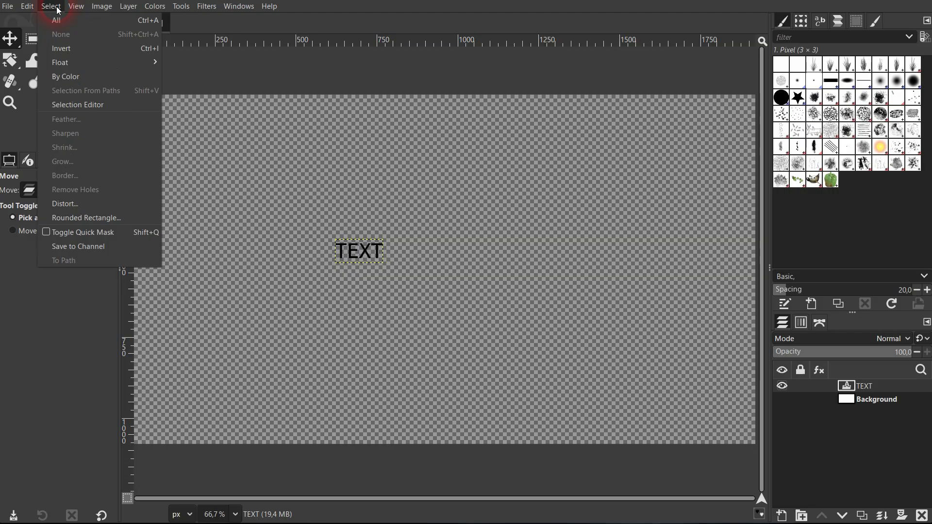
mouse_move(31, 7)
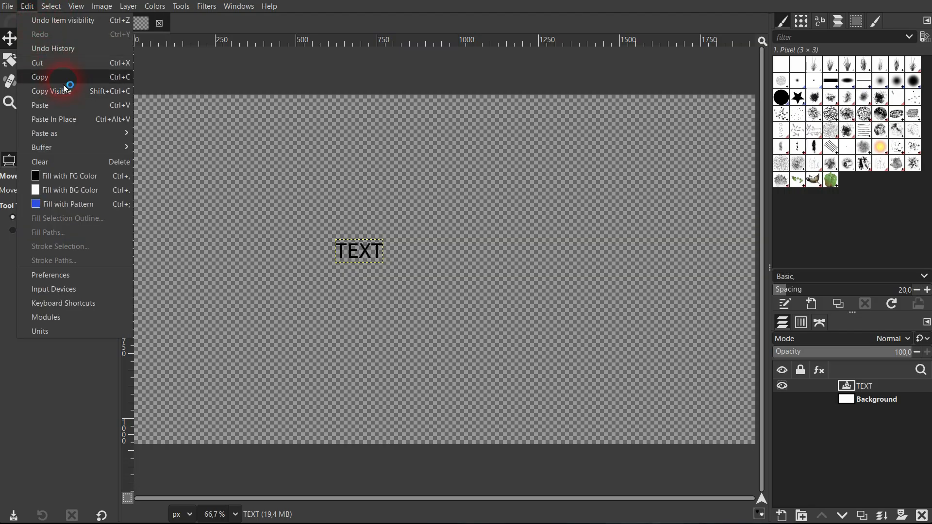
click(65, 79)
Step: Paste the copied text as a new brush with brush name and file name Tut Brush 3 and spacing 25, and check its preview
click(27, 6)
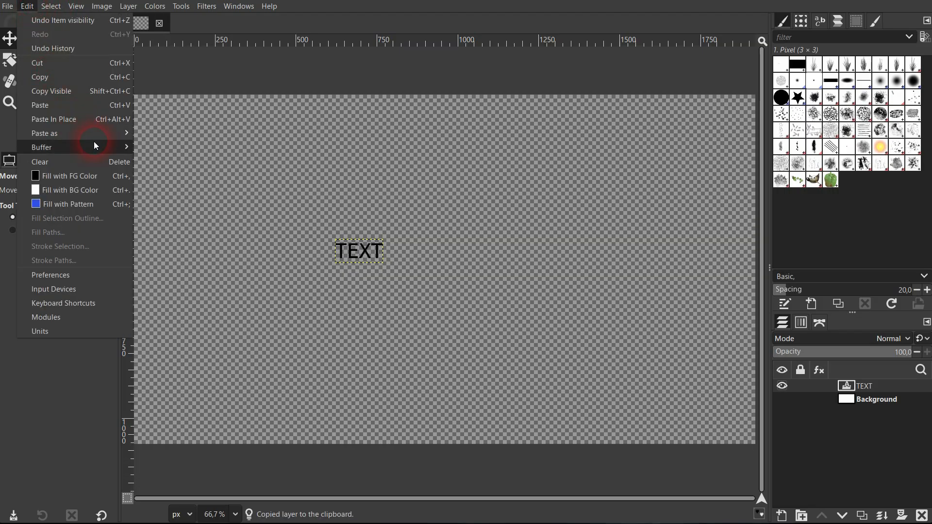
mouse_move(91, 133)
click(247, 230)
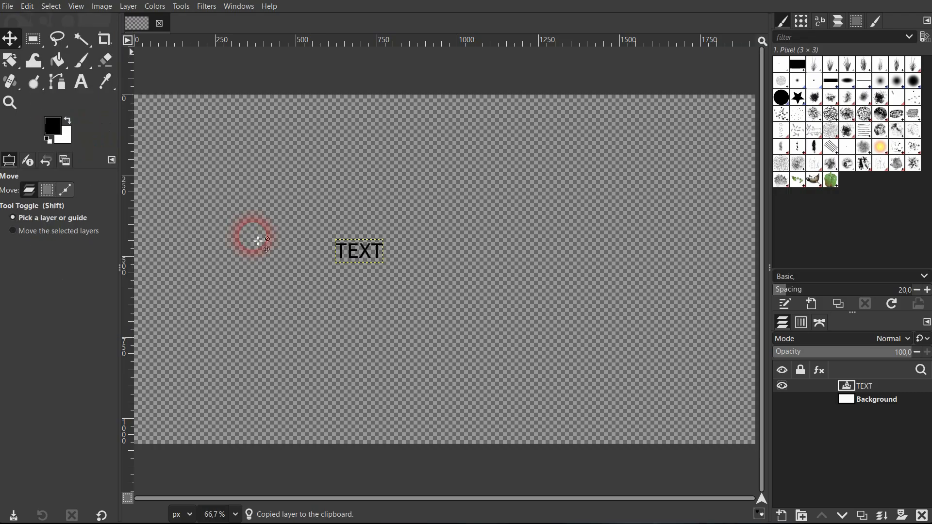
drag(234, 1, 675, 199)
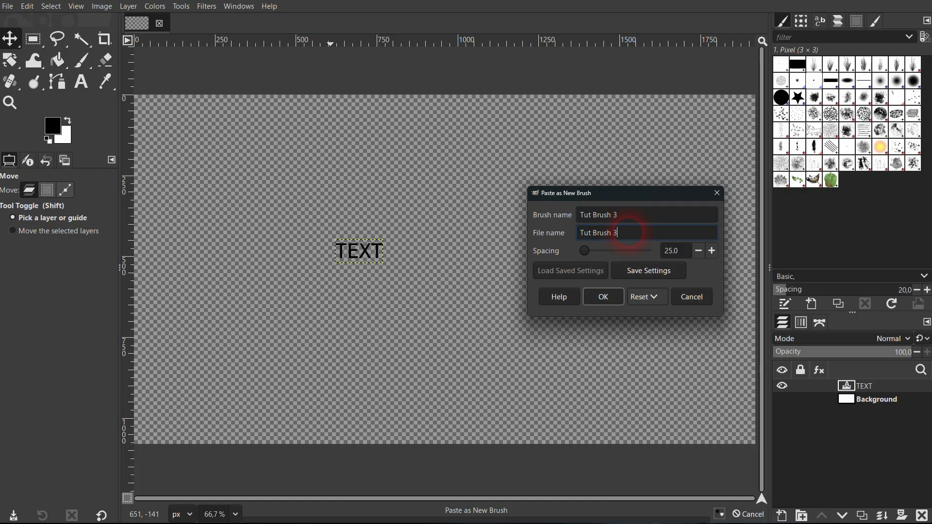
click(604, 297)
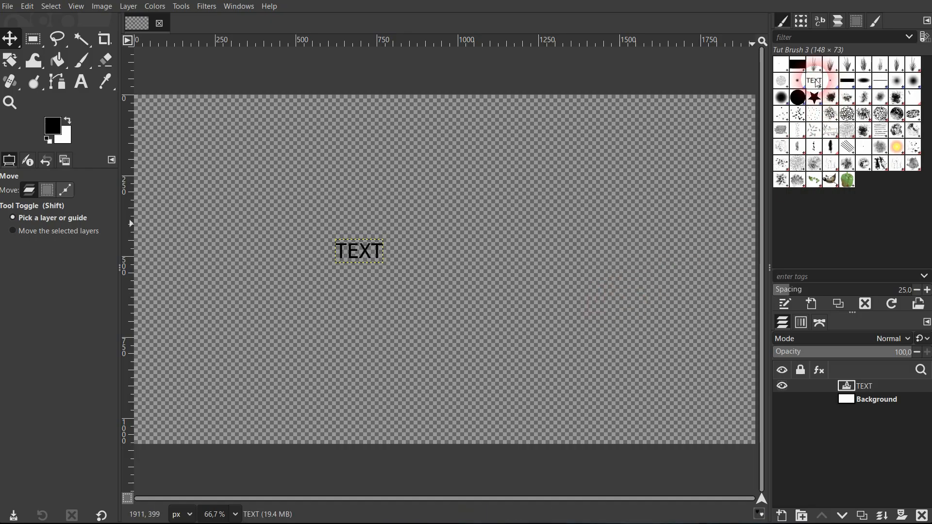
click(875, 21)
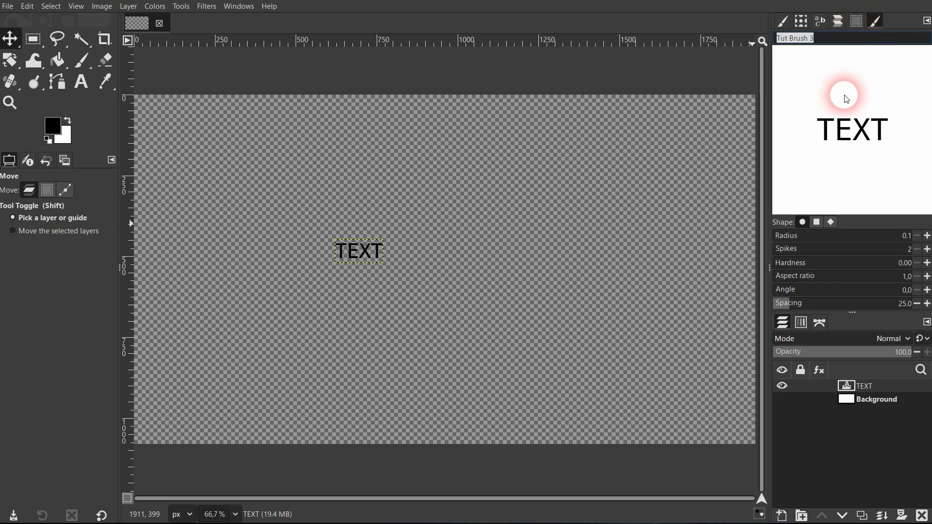
click(782, 23)
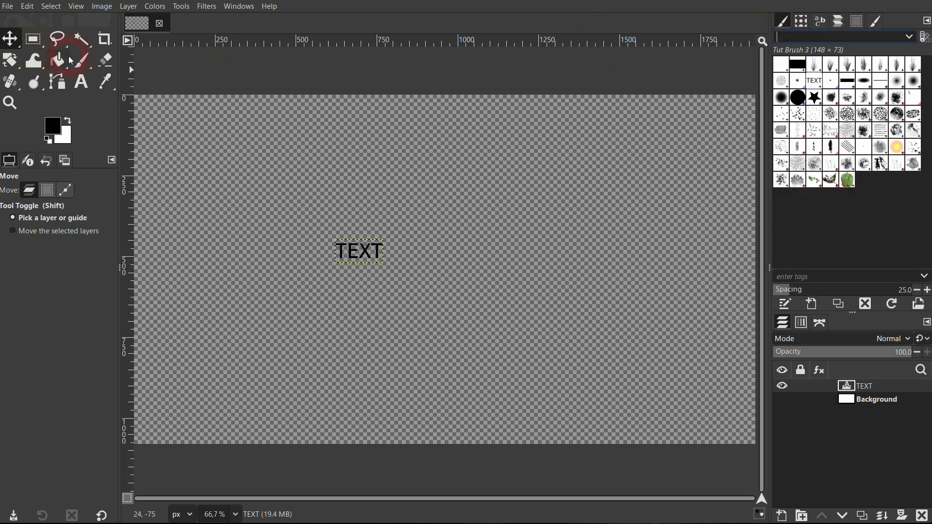
Step: Activate the Paintbrush, show the Background layer, hide the TEXT layer and add a transparent layer named tut brush 3
click(90, 63)
click(786, 401)
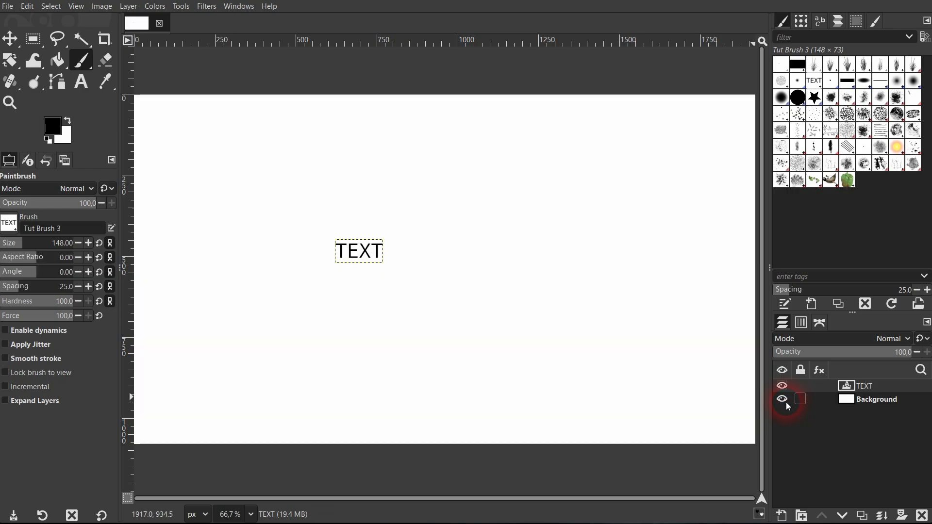
click(782, 517)
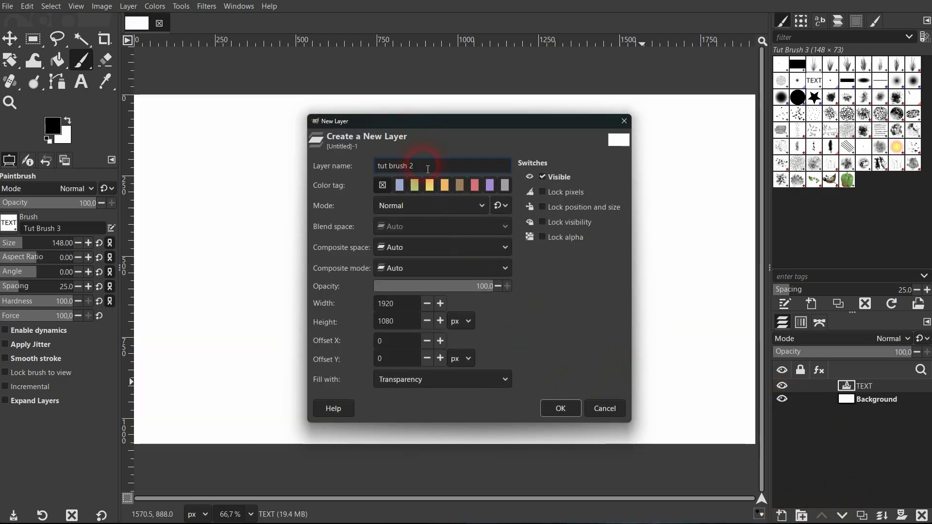
click(577, 409)
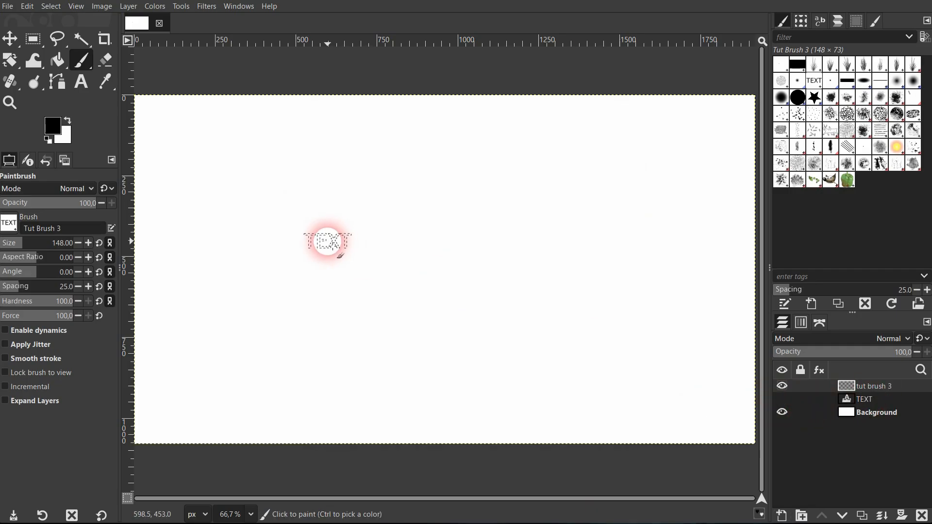
Step: Try the text brush with two single stamps and a U-shaped stroke, and undo them
click(200, 140)
click(220, 176)
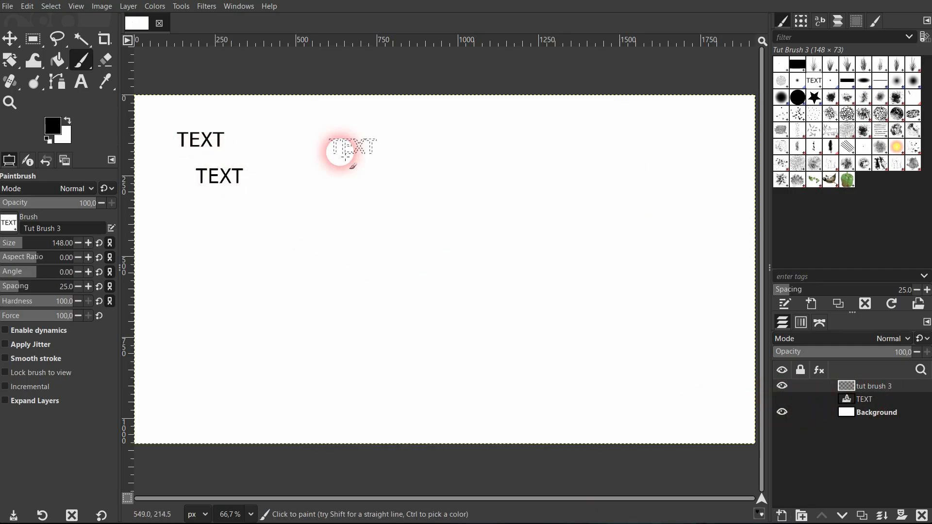
mouse_move(342, 126)
mouse_down()
mouse_move(293, 278)
mouse_move(300, 379)
mouse_move(394, 313)
mouse_move(481, 154)
mouse_up()
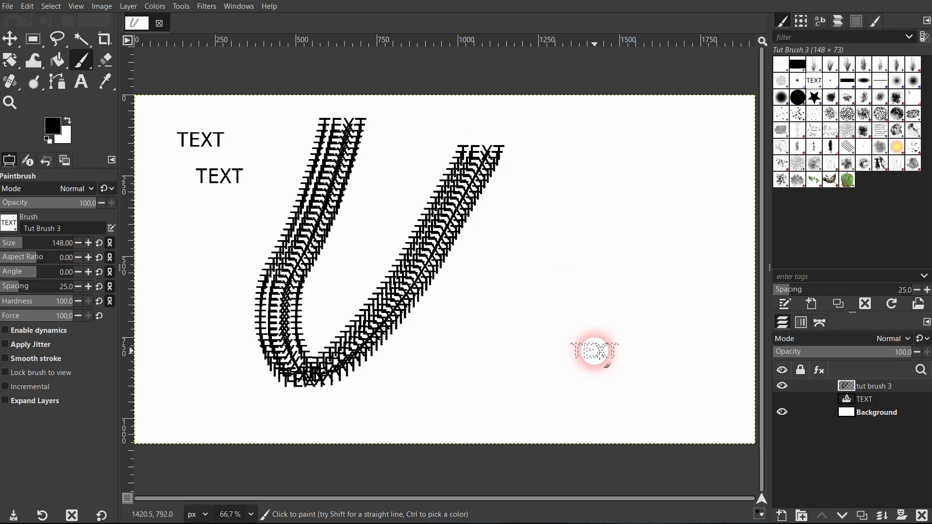
key(ctrl+z)
key(ctrl+z)
key(ctrl+z)
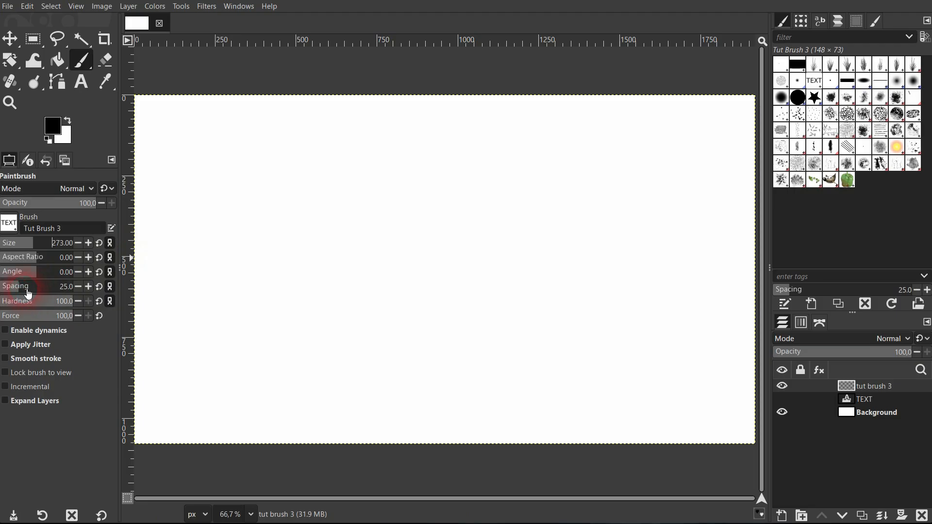
Step: Set the brush size to 273, apply jitter with amount 1.39, and undo a trial stroke across the canvas
click(27, 346)
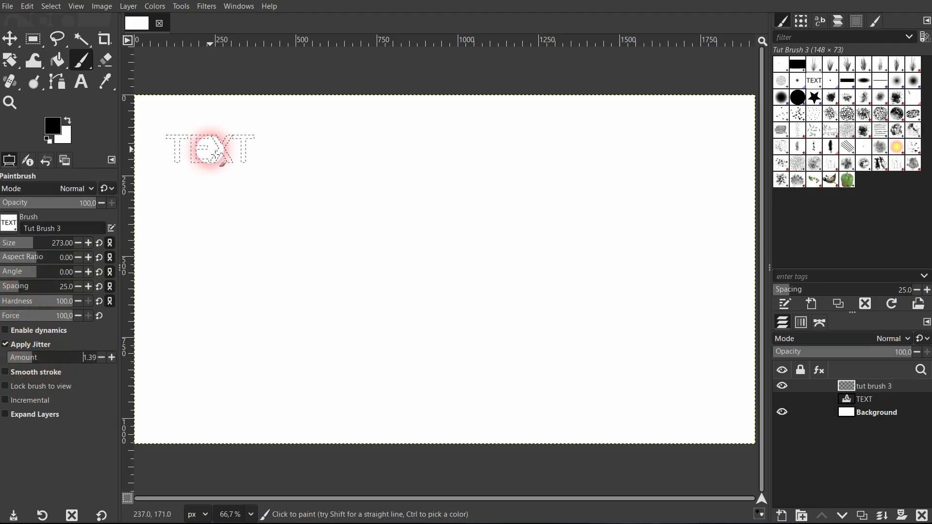
mouse_move(209, 150)
mouse_down()
mouse_move(224, 219)
mouse_move(280, 285)
mouse_move(350, 328)
mouse_move(523, 229)
mouse_move(579, 172)
mouse_move(653, 335)
mouse_move(654, 371)
mouse_up()
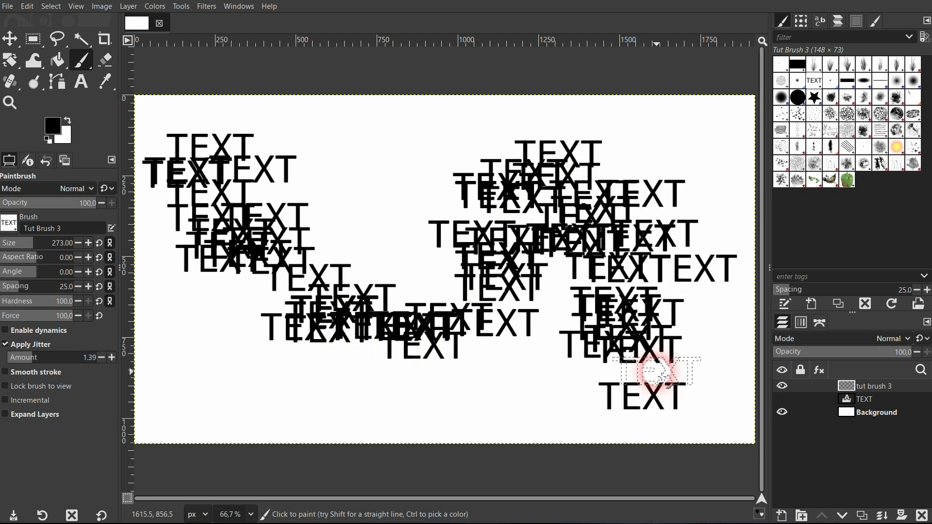
key(ctrl+z)
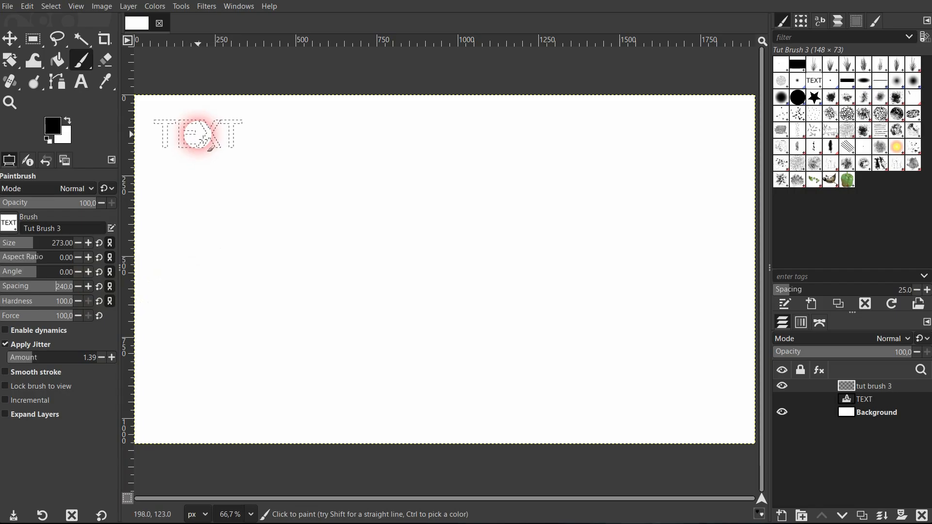
Step: Set the brush spacing to 240, try scattering text stamps over the canvas, and undo them
mouse_move(199, 138)
mouse_down()
mouse_move(239, 270)
mouse_move(446, 276)
mouse_move(661, 326)
mouse_move(306, 381)
mouse_move(360, 124)
mouse_move(609, 329)
mouse_move(649, 139)
mouse_move(385, 319)
mouse_move(179, 389)
mouse_move(223, 114)
mouse_move(201, 113)
mouse_up()
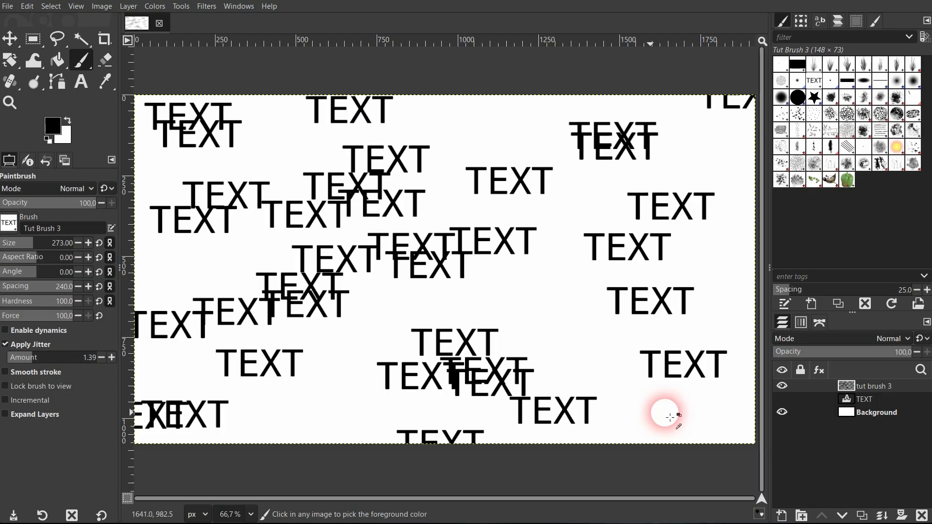
key(ctrl+z)
key(ctrl+z)
key(ctrl+z)
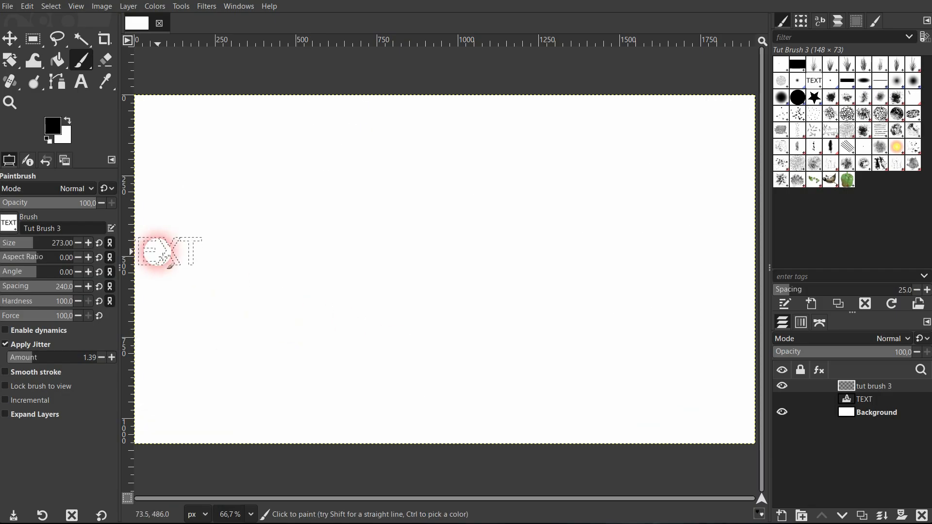
Step: Set the brush opacity to 11, enable Incremental, and cover the whole canvas with faint, overlapping text stamps
click(13, 207)
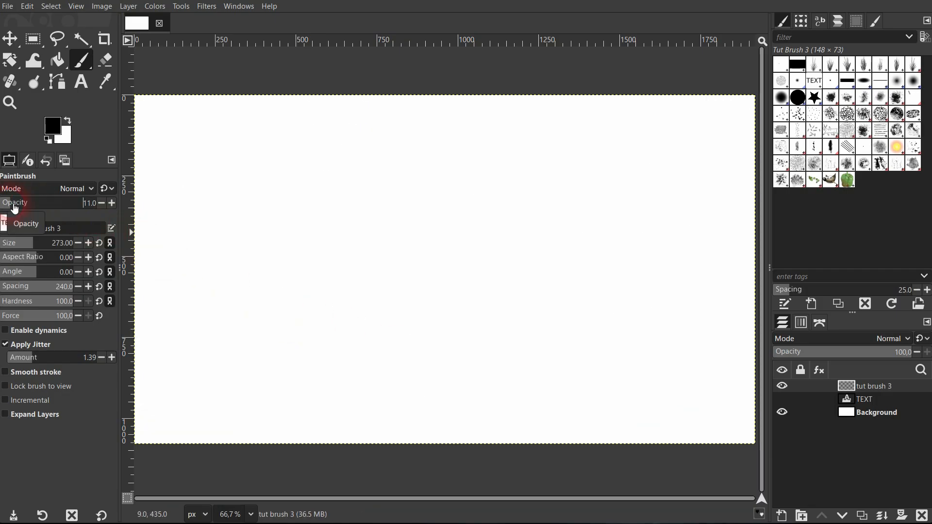
click(19, 402)
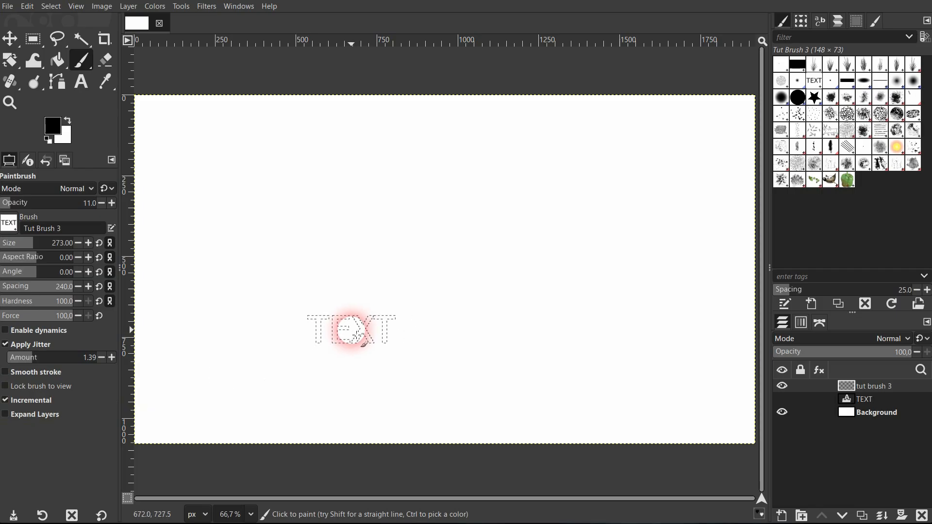
mouse_move(203, 133)
mouse_down()
mouse_move(217, 385)
mouse_move(331, 209)
mouse_move(365, 119)
mouse_move(427, 374)
mouse_move(531, 367)
mouse_move(709, 116)
mouse_move(706, 395)
mouse_move(720, 392)
mouse_move(600, 226)
mouse_move(628, 188)
mouse_move(571, 338)
mouse_move(405, 365)
mouse_move(372, 165)
mouse_move(450, 202)
mouse_move(287, 314)
mouse_move(138, 235)
mouse_move(297, 200)
mouse_move(394, 361)
mouse_move(484, 425)
mouse_move(569, 253)
mouse_move(706, 143)
mouse_move(712, 219)
mouse_move(471, 243)
mouse_move(486, 155)
mouse_move(513, 87)
mouse_move(381, 352)
mouse_move(164, 383)
mouse_move(447, 311)
mouse_move(621, 384)
mouse_move(665, 378)
mouse_move(661, 354)
mouse_move(496, 377)
mouse_move(516, 365)
mouse_move(513, 267)
mouse_move(423, 225)
mouse_move(348, 265)
mouse_move(247, 271)
mouse_move(145, 424)
mouse_move(240, 399)
mouse_move(381, 489)
mouse_move(527, 446)
mouse_move(503, 425)
mouse_move(493, 431)
mouse_move(554, 396)
mouse_up()
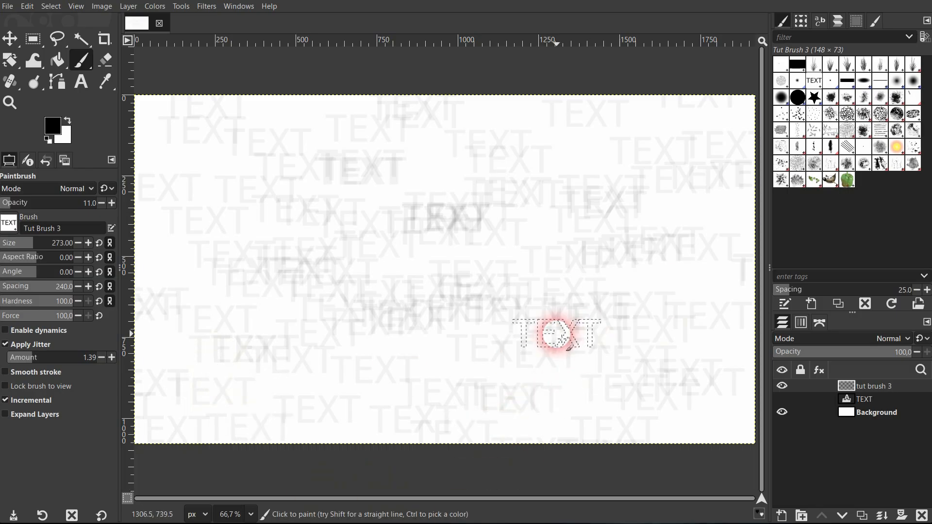
Step: Turn off Incremental and Apply Jitter, and set the brush spacing to 7 and the opacity to 100
click(5, 404)
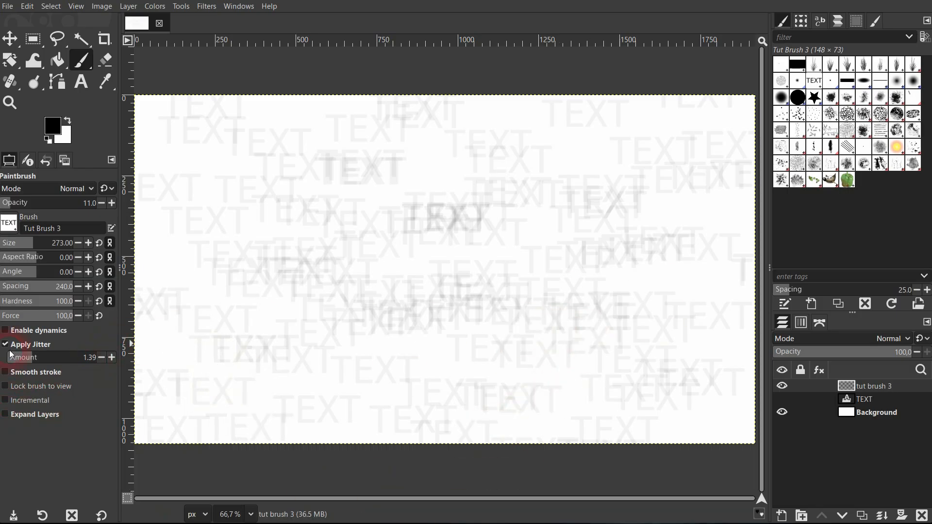
click(6, 345)
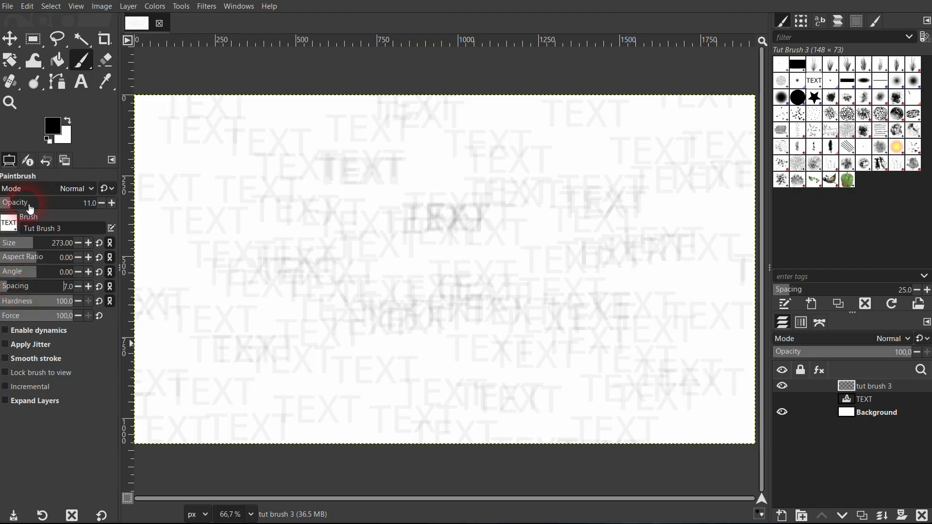
drag(29, 207, 142, 210)
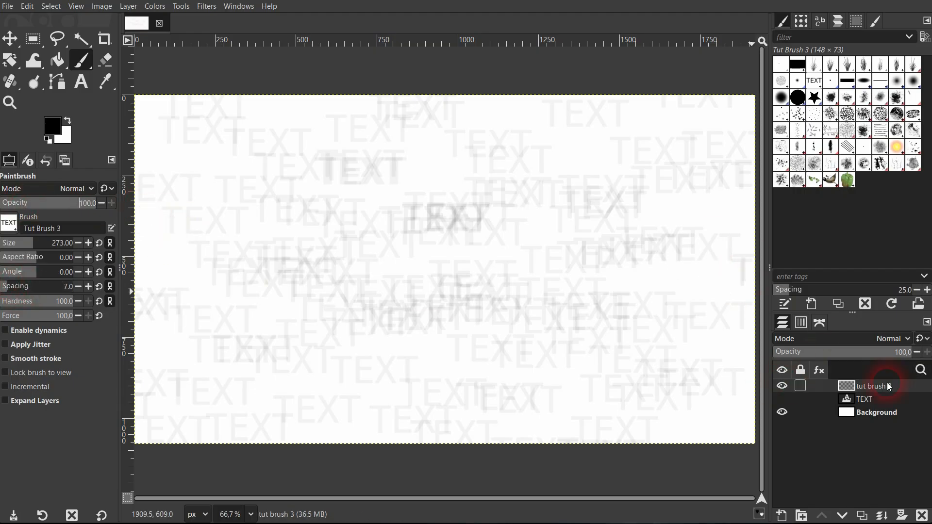
Step: Delete the tut brush 3 layer and the TEXT layer, leaving only the Background layer
click(921, 516)
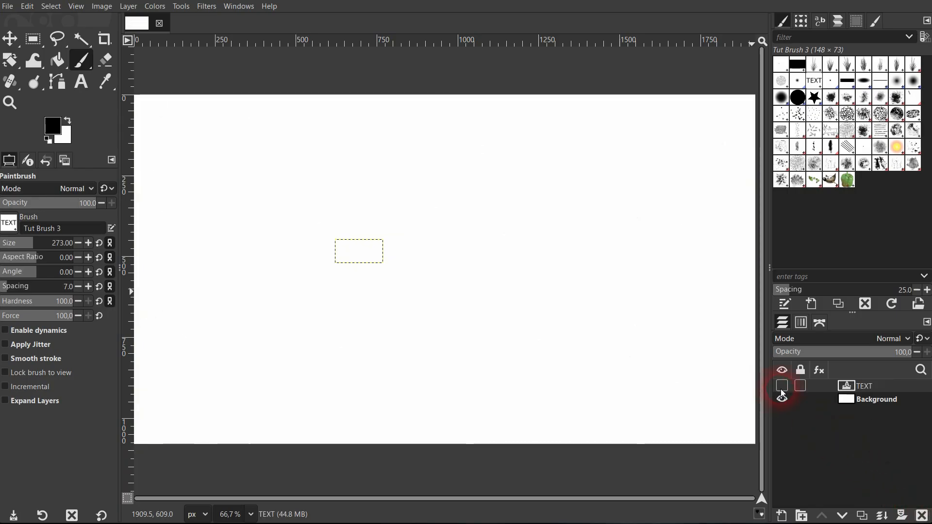
click(782, 388)
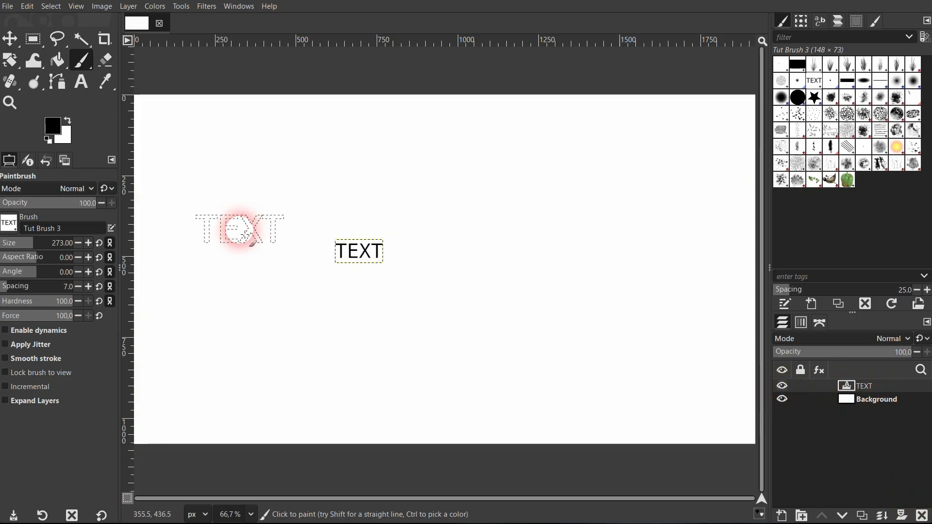
click(81, 82)
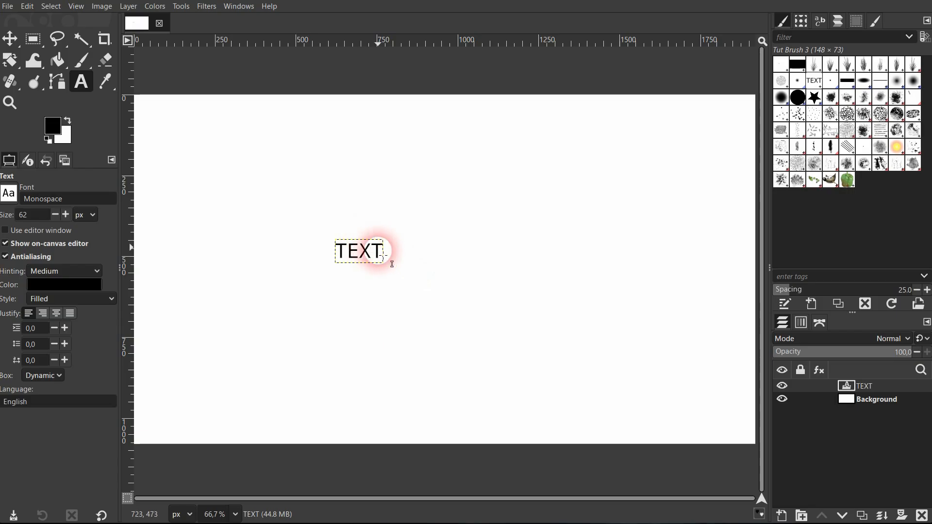
click(921, 516)
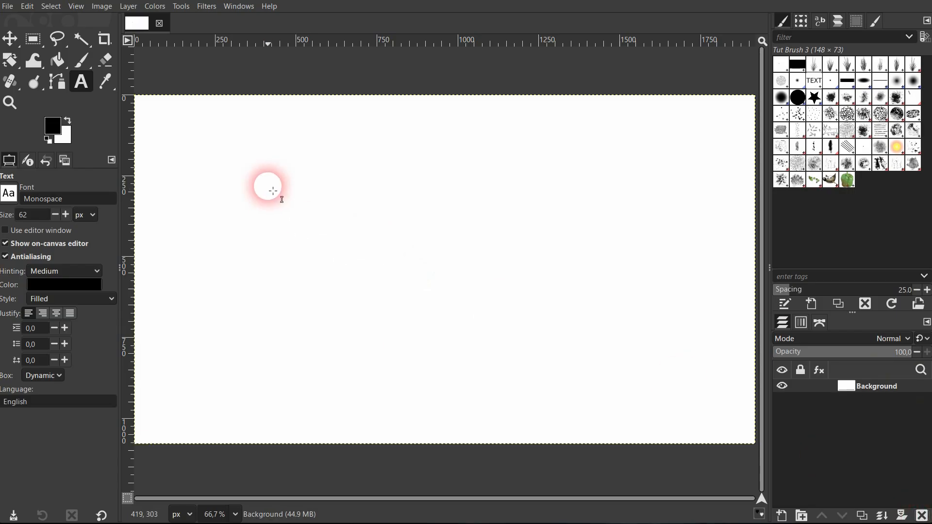
Step: Add a text layer in the canvas's upper-left area reading "This is a text example" and repeat the sentence on a second line
click(252, 161)
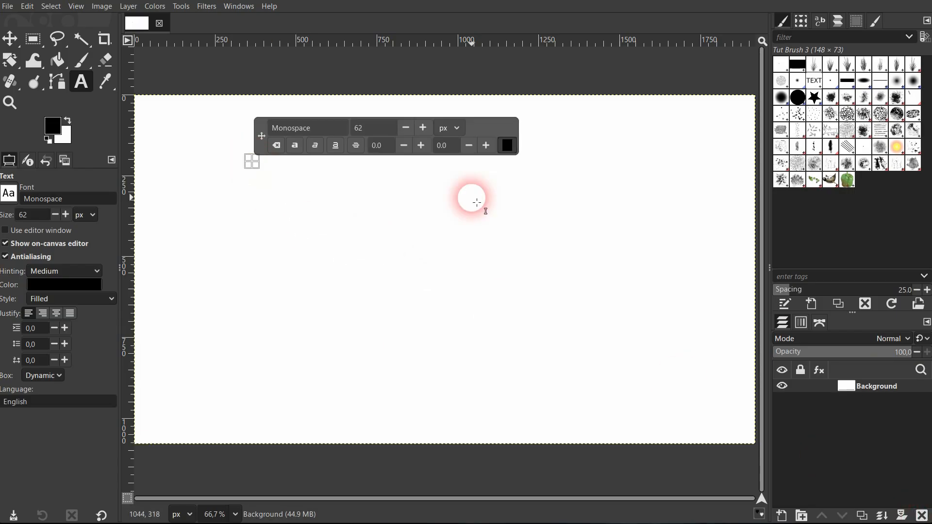
text(This is a text example)
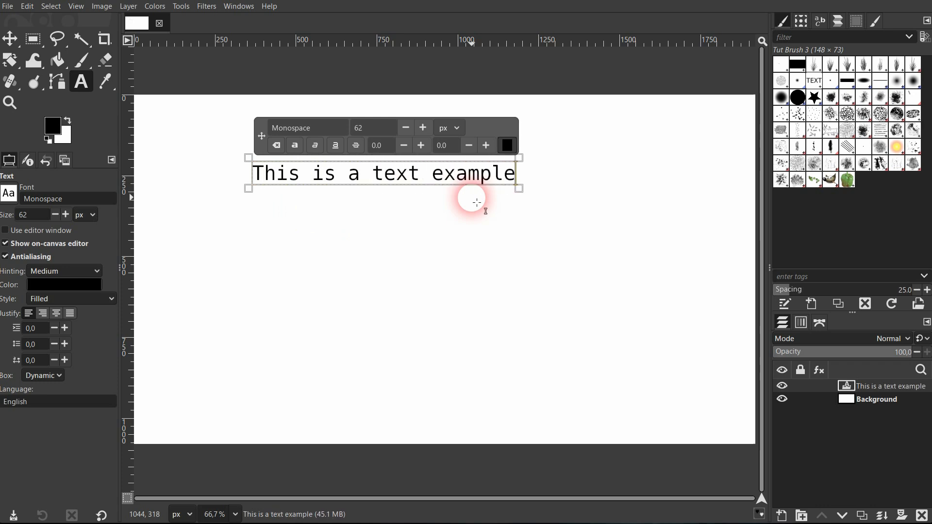
key(ctrl+a)
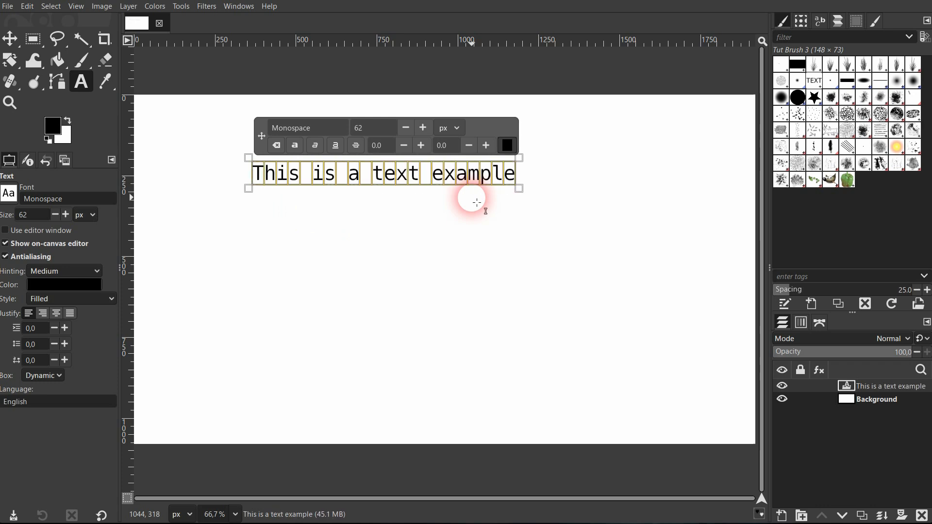
key(ctrl+c)
key(End)
key(Return)
key(ctrl+v)
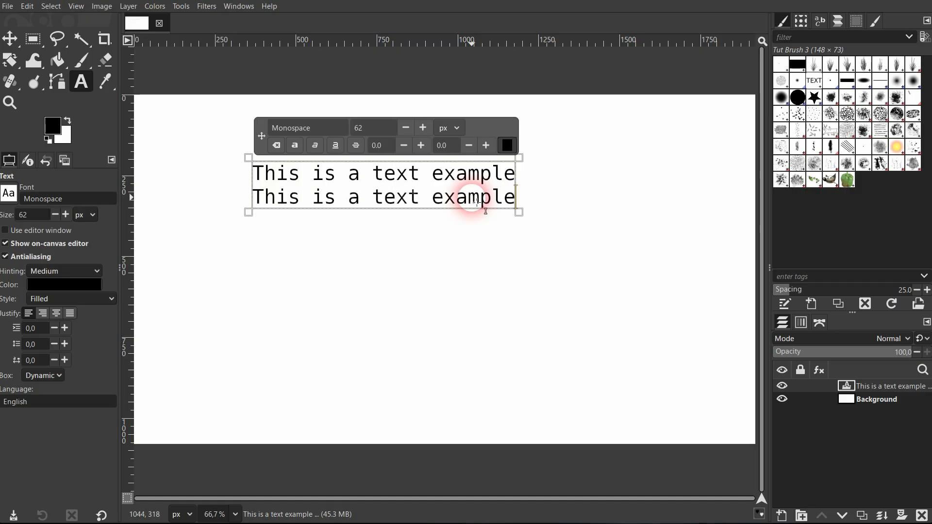
Step: Paste the sentence "This is a text example" on five more lines of the text layer, for seven lines in all
key(Return)
key(ctrl+v)
key(Return)
key(ctrl+v)
key(Return)
key(ctrl+v)
key(Return)
key(ctrl+v)
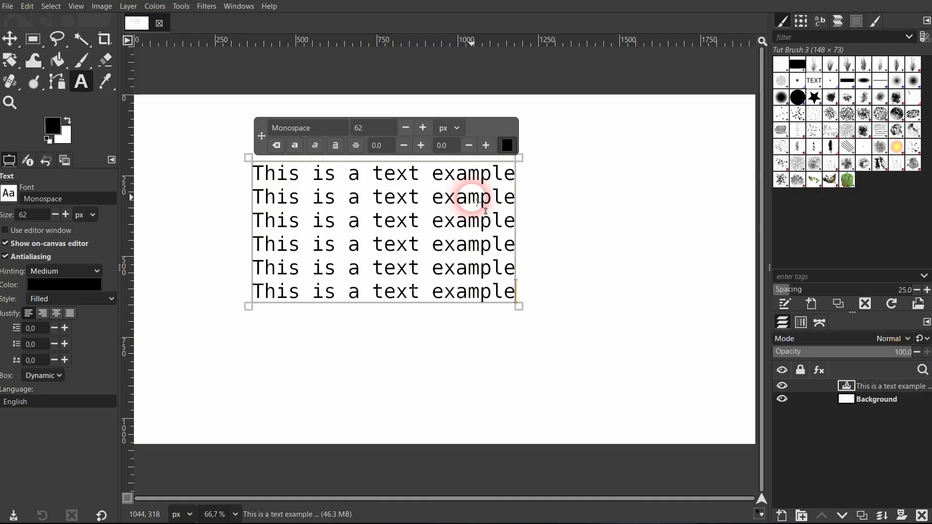
key(Return)
key(ctrl+v)
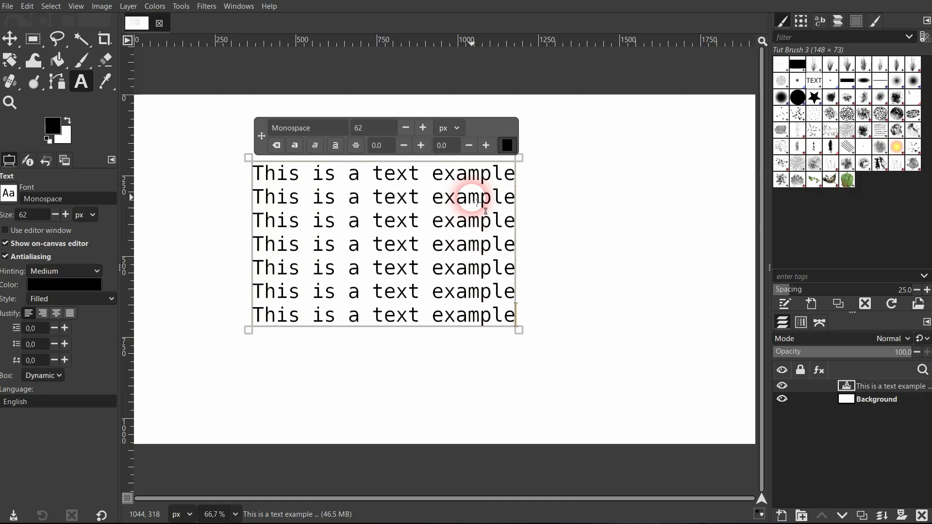
Step: Finish editing the text with the Move tool and hide the Background layer so the text block stands on transparency
click(9, 37)
click(302, 187)
click(782, 399)
click(537, 297)
click(391, 241)
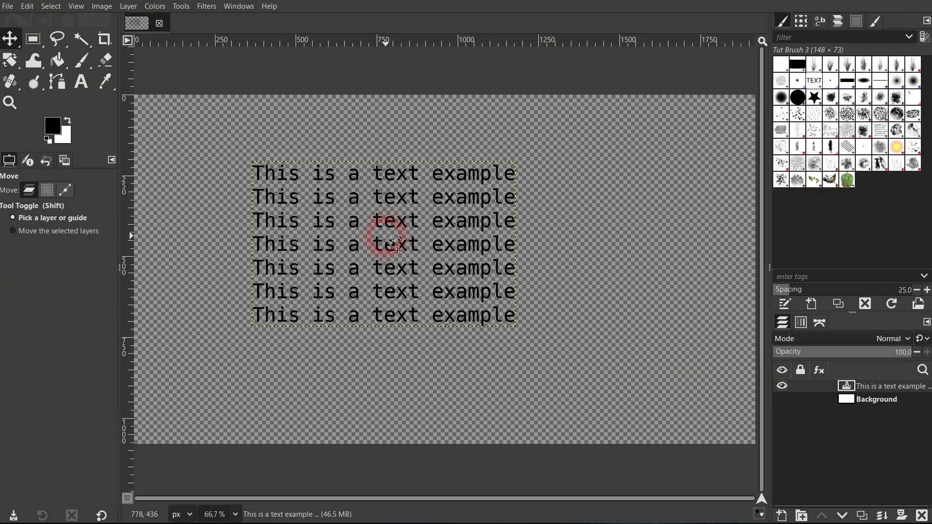
Step: Copy the seven-line text layer and paste it as a new brush with brush name and file name Tut Brush 4
click(29, 11)
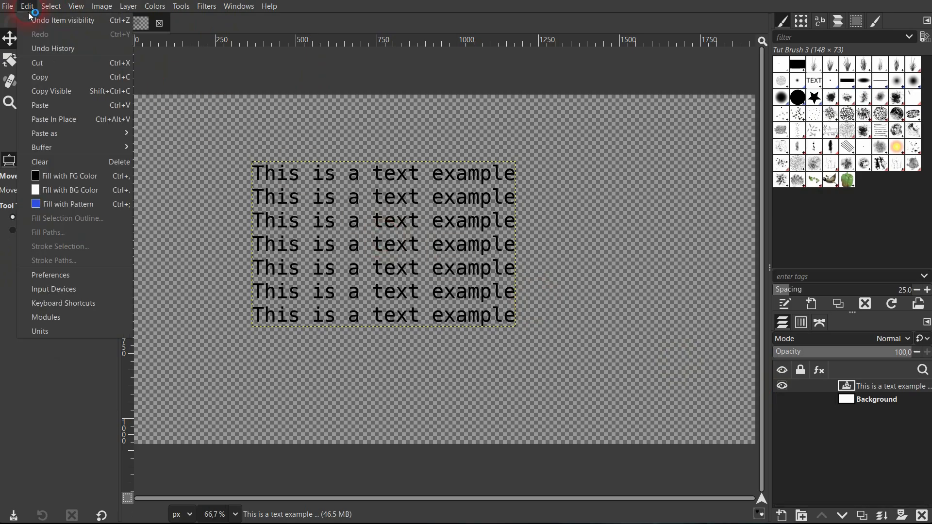
click(56, 76)
click(29, 9)
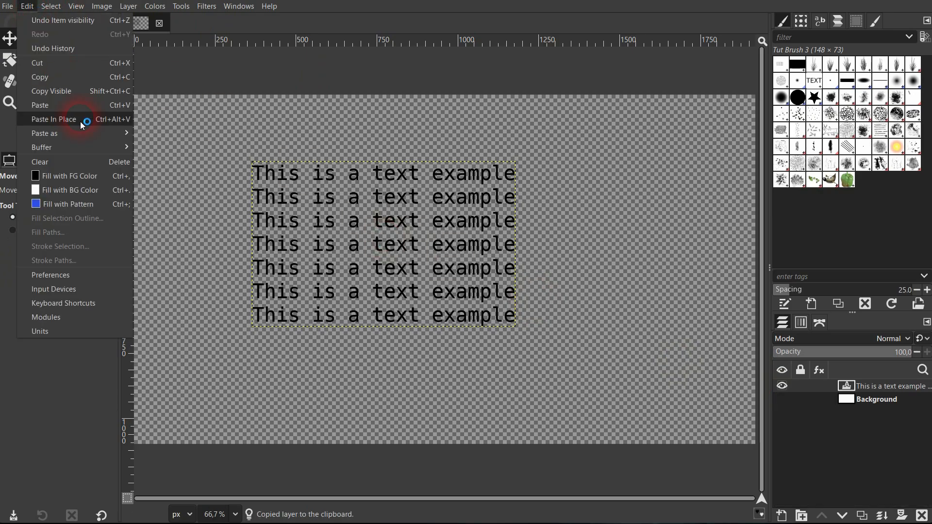
mouse_move(94, 141)
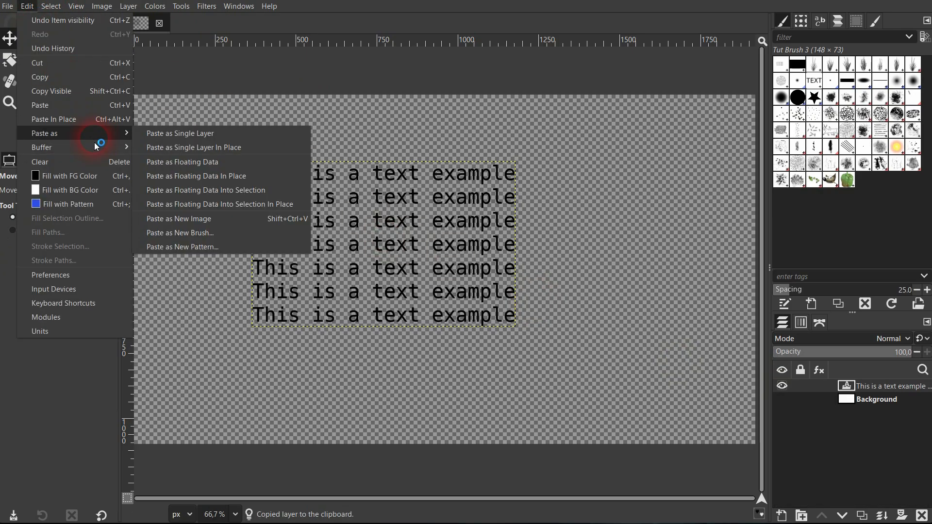
click(269, 241)
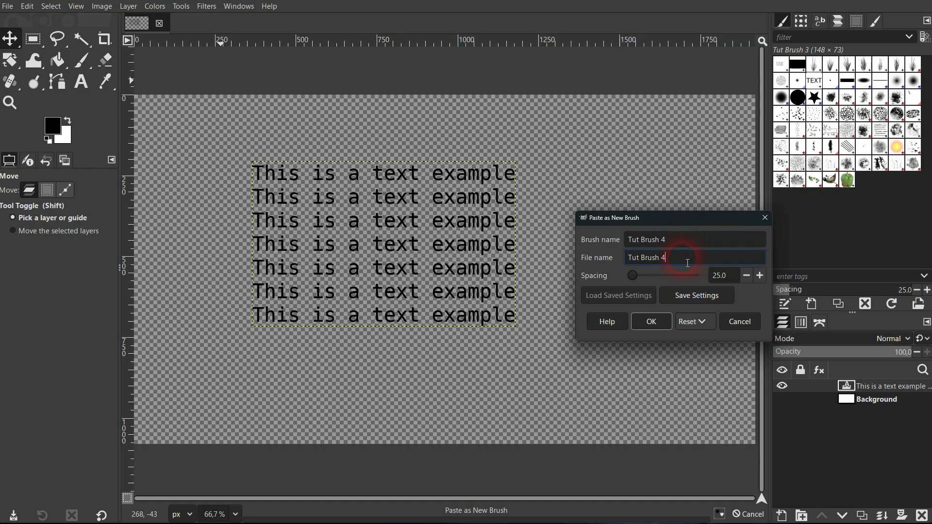
click(653, 321)
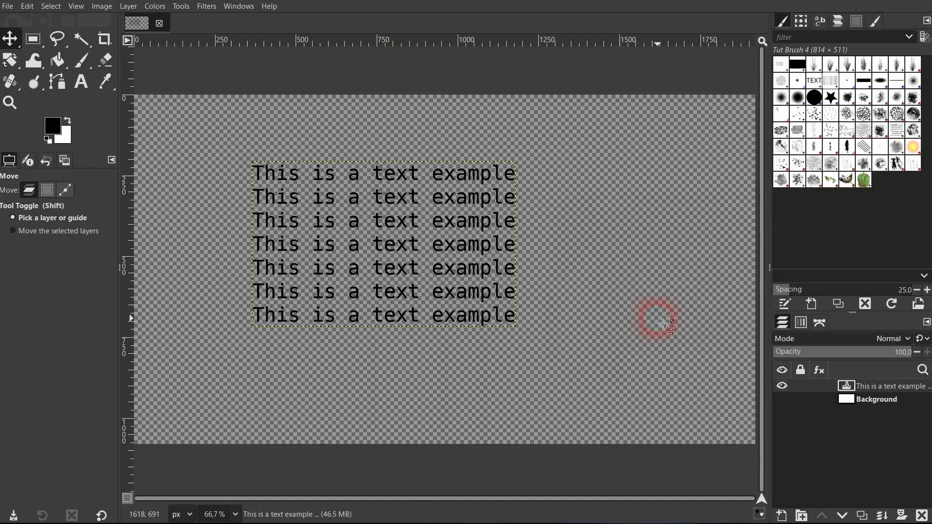
Step: Hide the text layer and add a new transparent layer named tut brush 4
click(782, 386)
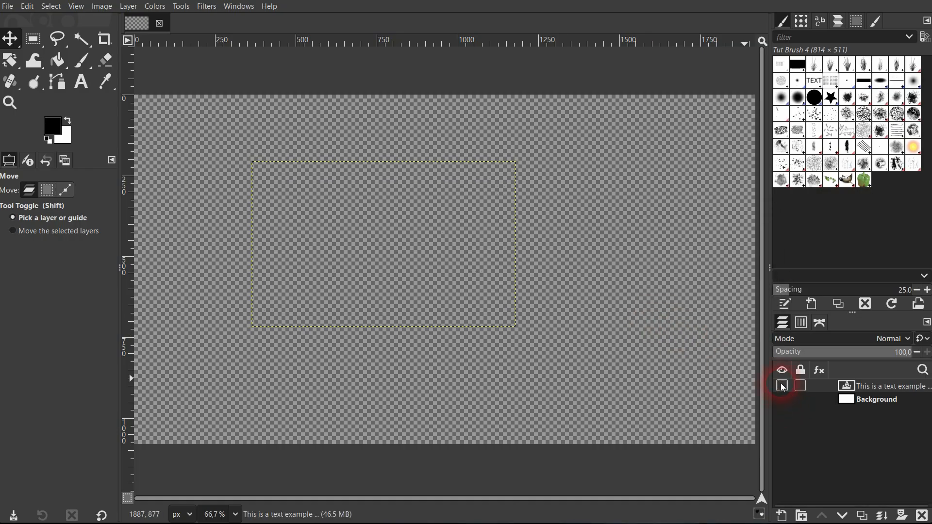
click(782, 516)
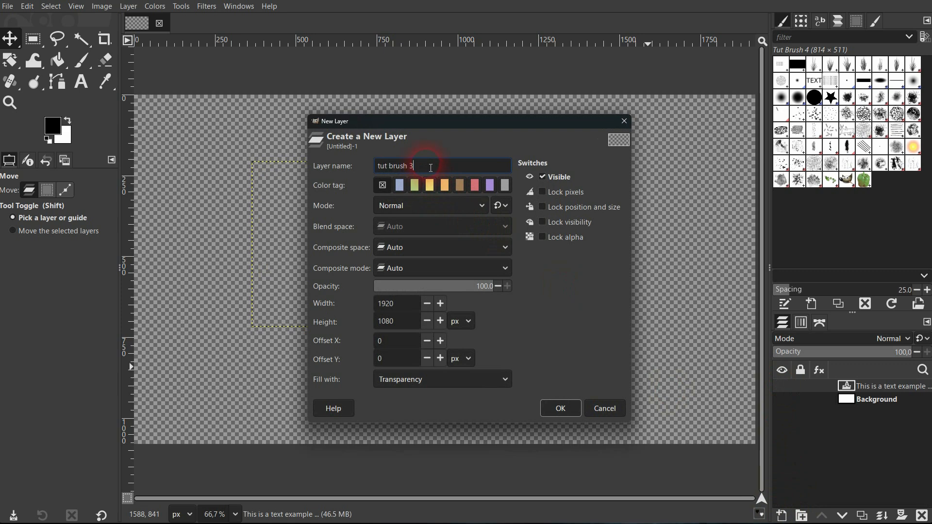
click(558, 410)
Step: Show the Background layer again and delete the hidden "This is a text example" text layer
click(782, 412)
click(876, 399)
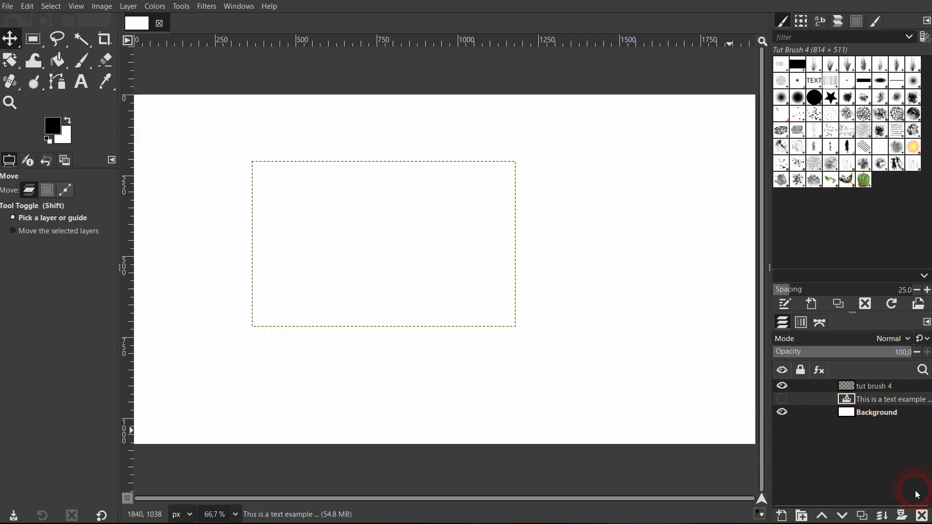
click(922, 516)
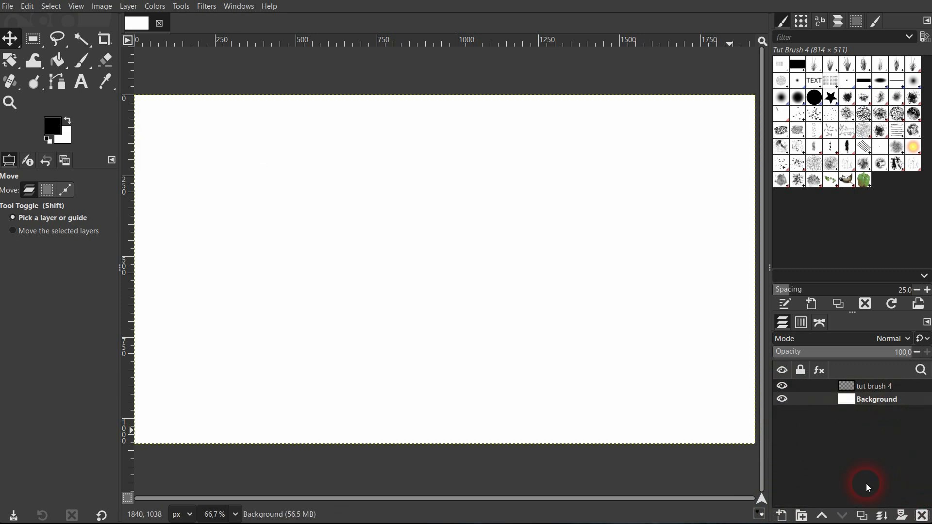
Step: Stamp the Tut Brush 4 text block four times in a two-by-two grid with the Paintbrush, and undo all four stamps
click(81, 61)
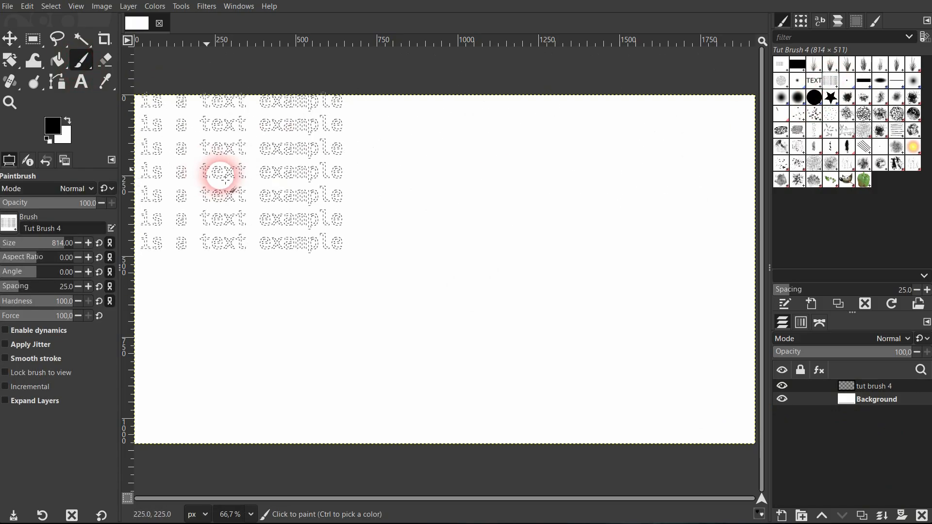
click(274, 187)
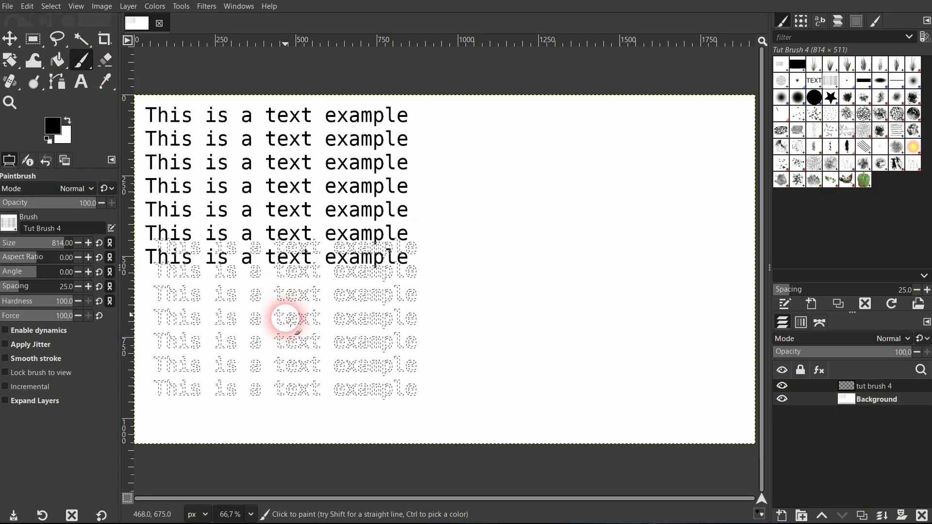
click(282, 352)
click(559, 188)
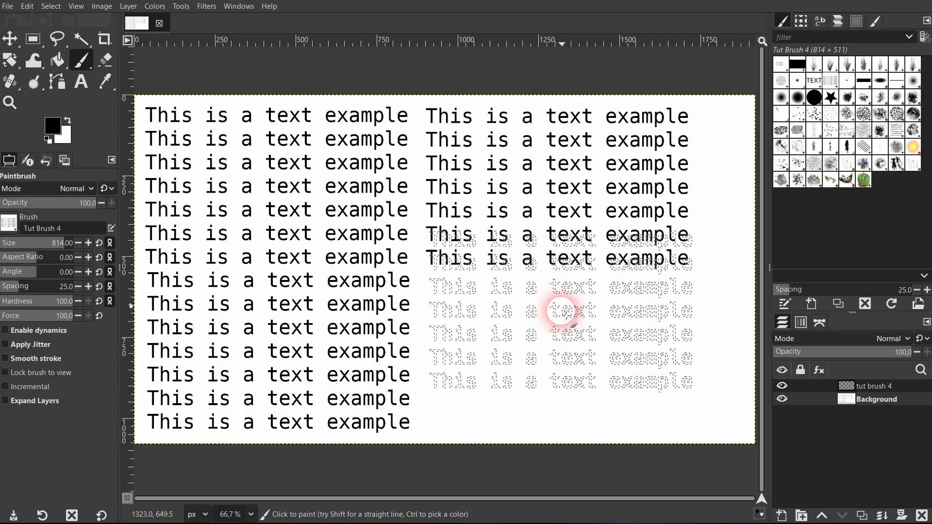
click(557, 352)
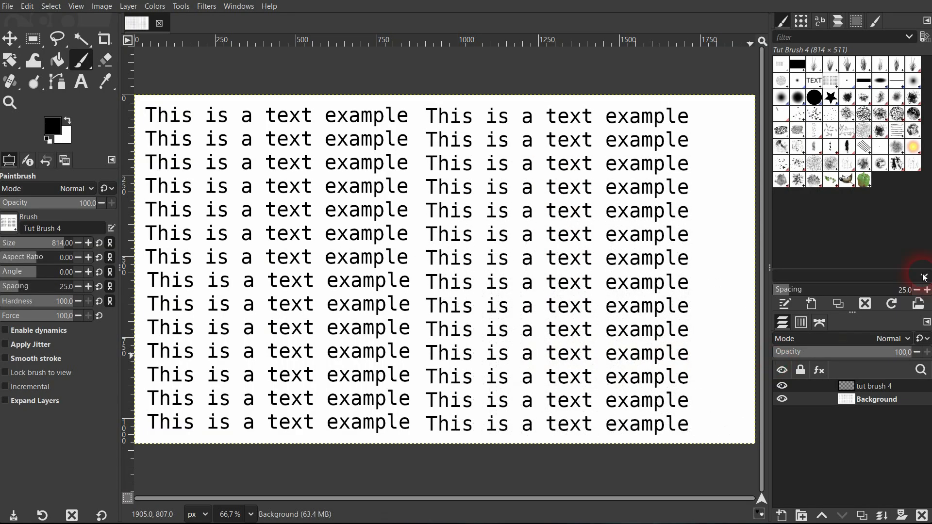
key(ctrl+z)
key(ctrl+z)
key(ctrl+z)
key(ctrl+z)
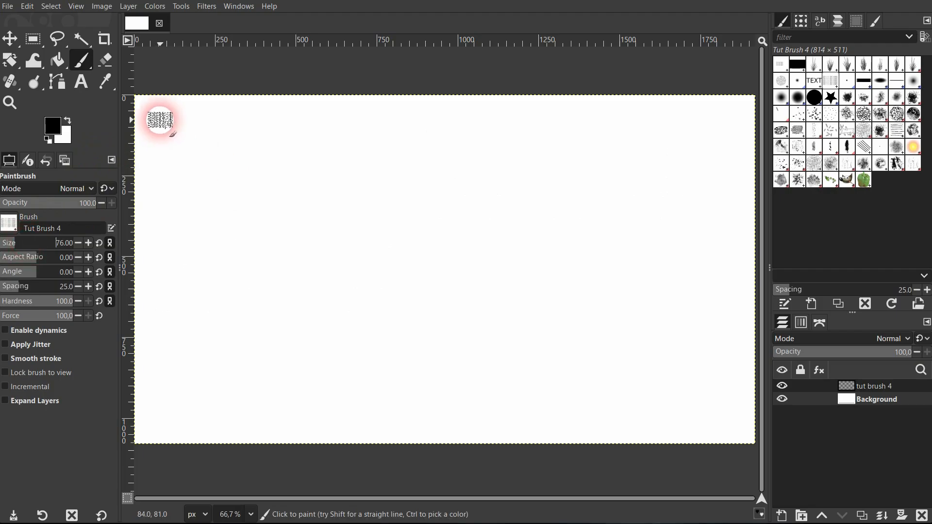
Step: Set the brush size to 76 and scatter small text-block stamps over the canvas, including a column along its left edge
mouse_move(160, 119)
mouse_down()
mouse_move(166, 407)
mouse_move(197, 383)
mouse_move(268, 152)
mouse_move(325, 248)
mouse_move(548, 198)
mouse_move(662, 214)
mouse_up()
ctrl+scroll(253, 146, up, 8)
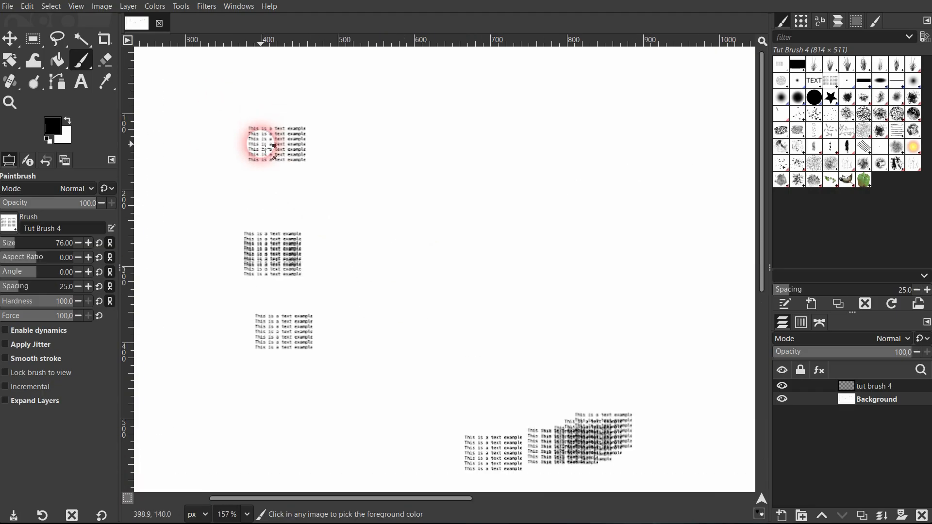
ctrl+scroll(336, 157, down, 8)
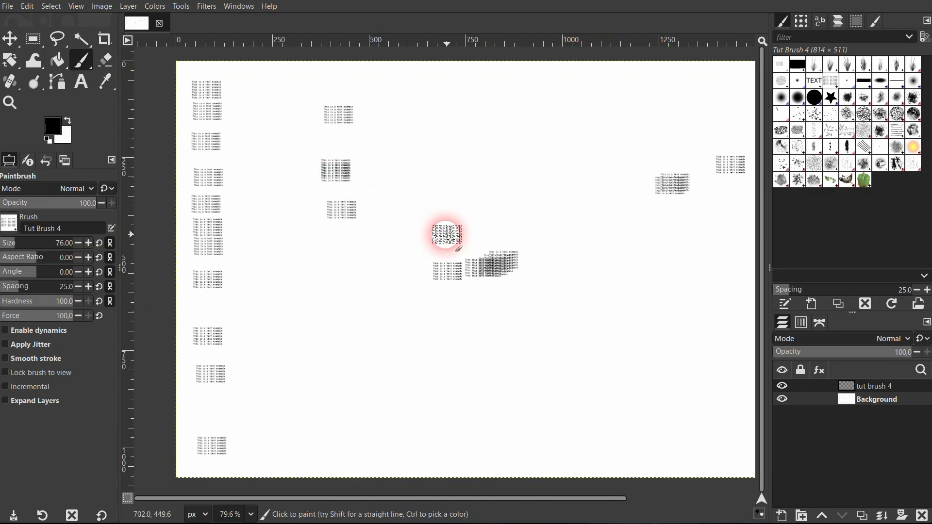
ctrl+scroll(445, 230, down, 1)
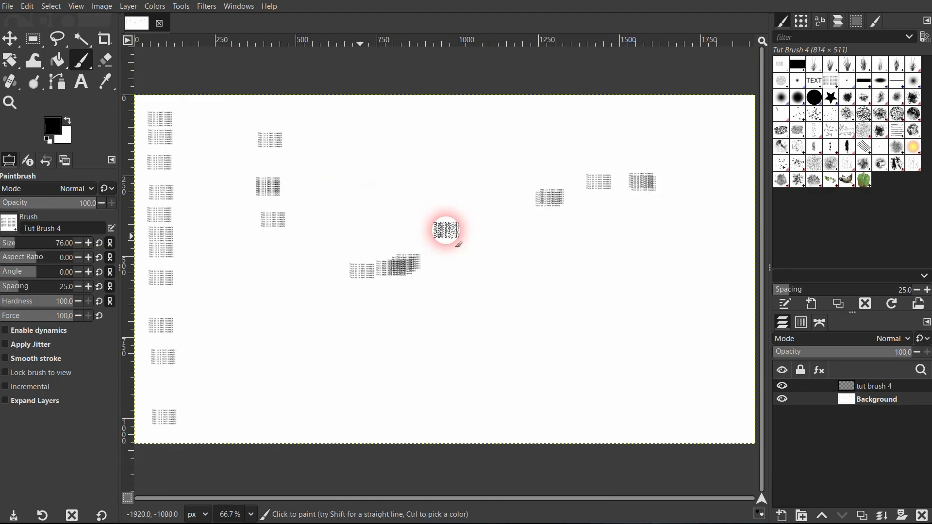
Step: Set the brush size to 224 and stamp larger text blocks in two adjoining columns around the canvas's upper centre
click(30, 243)
click(406, 145)
click(406, 192)
click(479, 146)
click(480, 195)
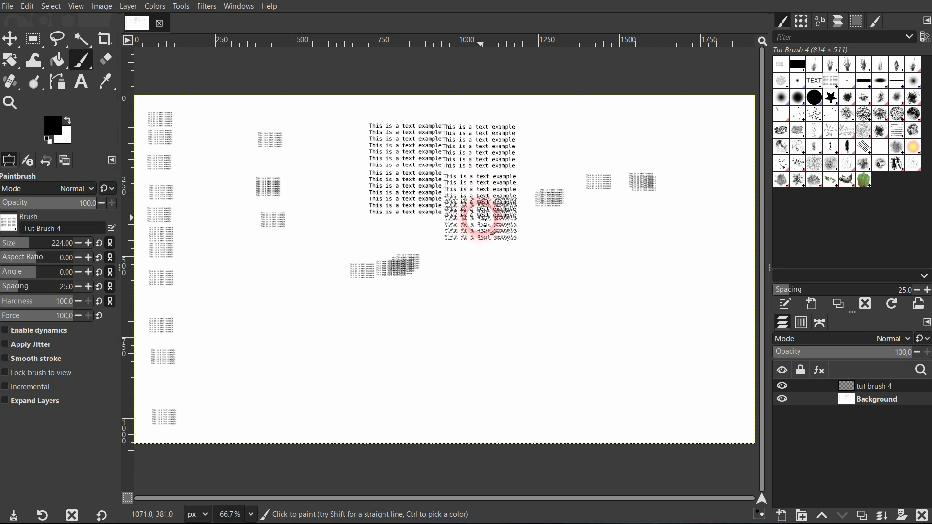
click(479, 245)
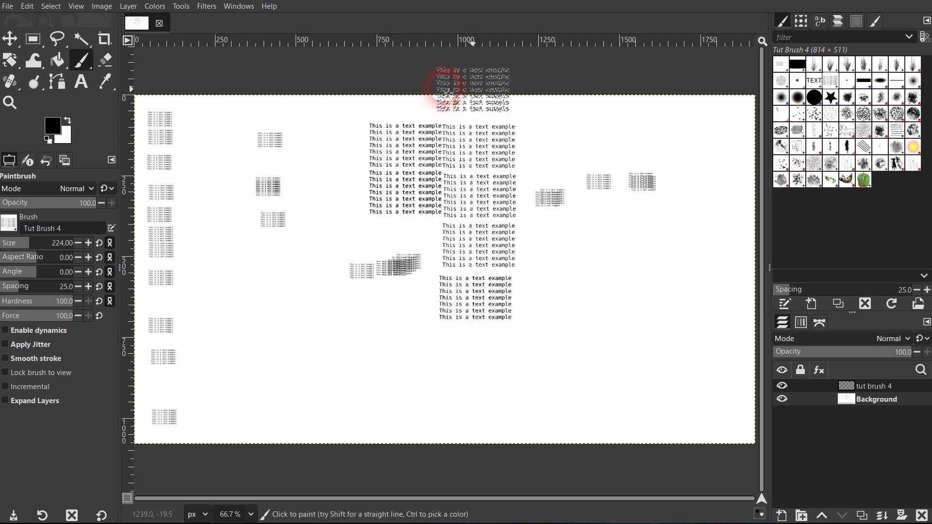
Step: Delete the Tut Brush 4 brush from the brush list and from disk
click(10, 38)
right_click(828, 81)
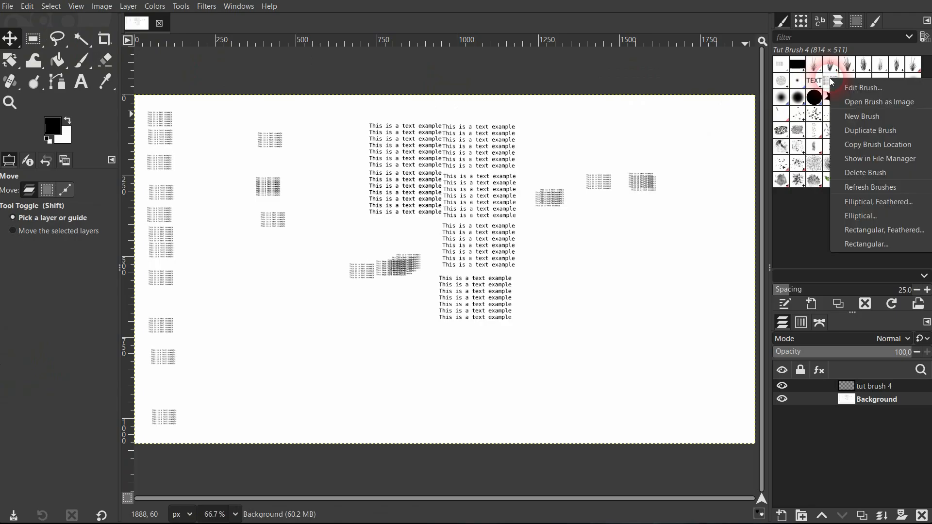
click(875, 176)
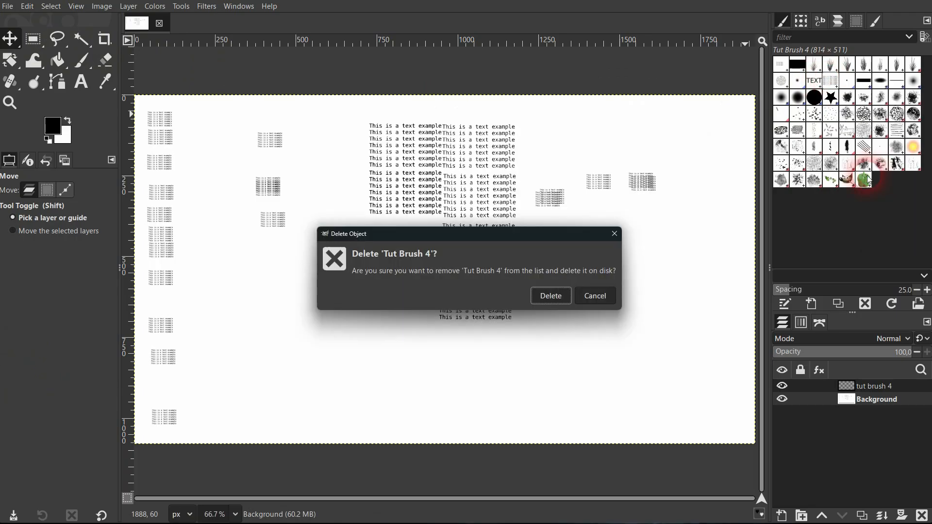
click(550, 296)
Step: Delete the Tut Brush 3 brush from the list and disk, and remove the tut brush 4 layer
right_click(814, 80)
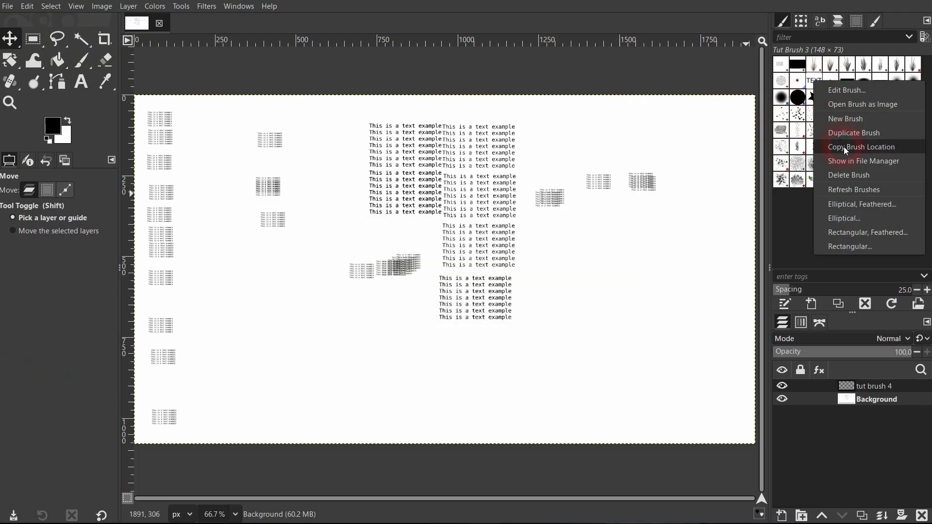
click(856, 174)
click(552, 294)
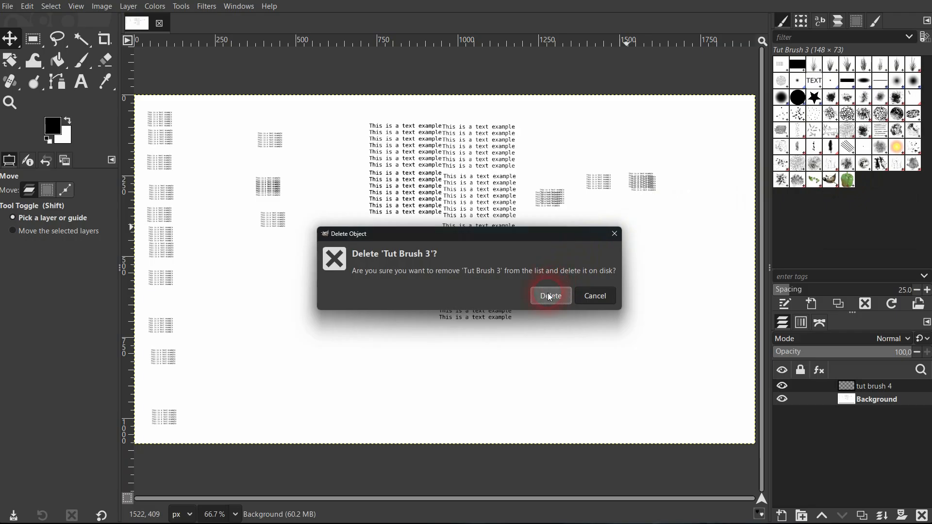
click(865, 386)
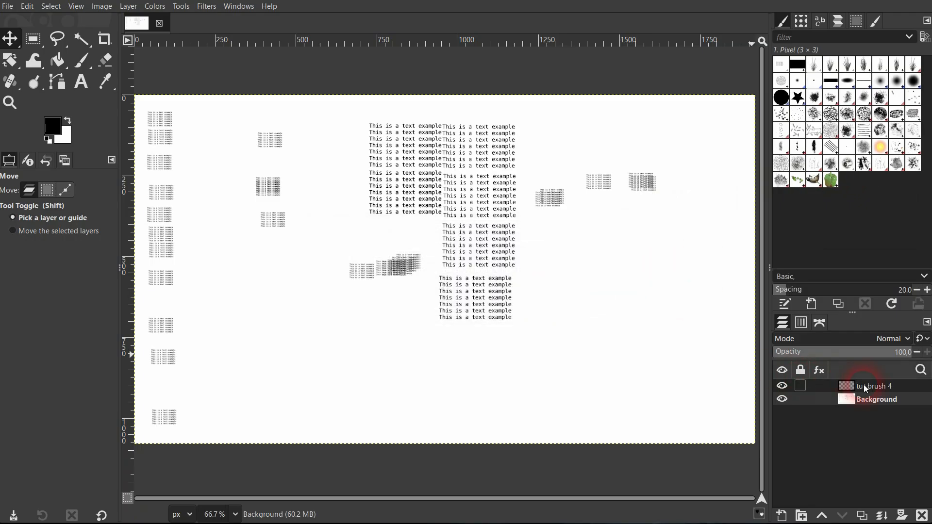
click(924, 517)
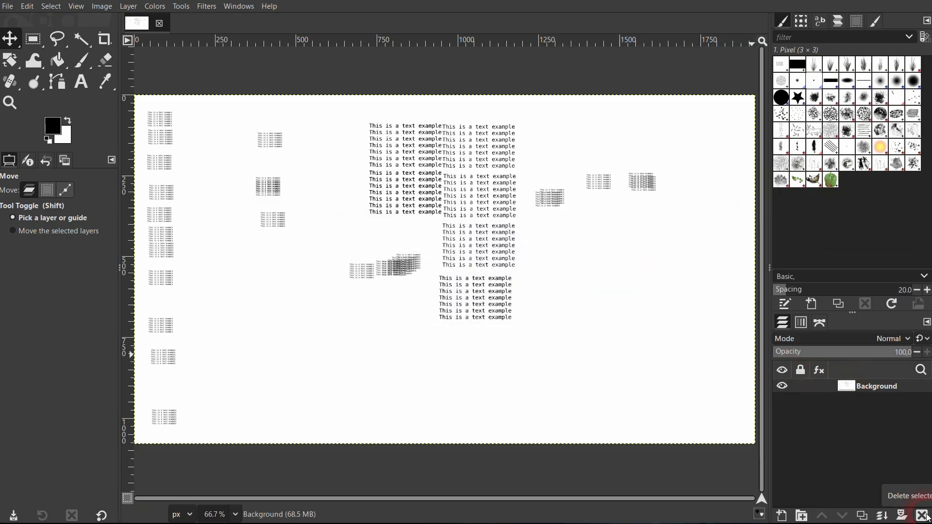